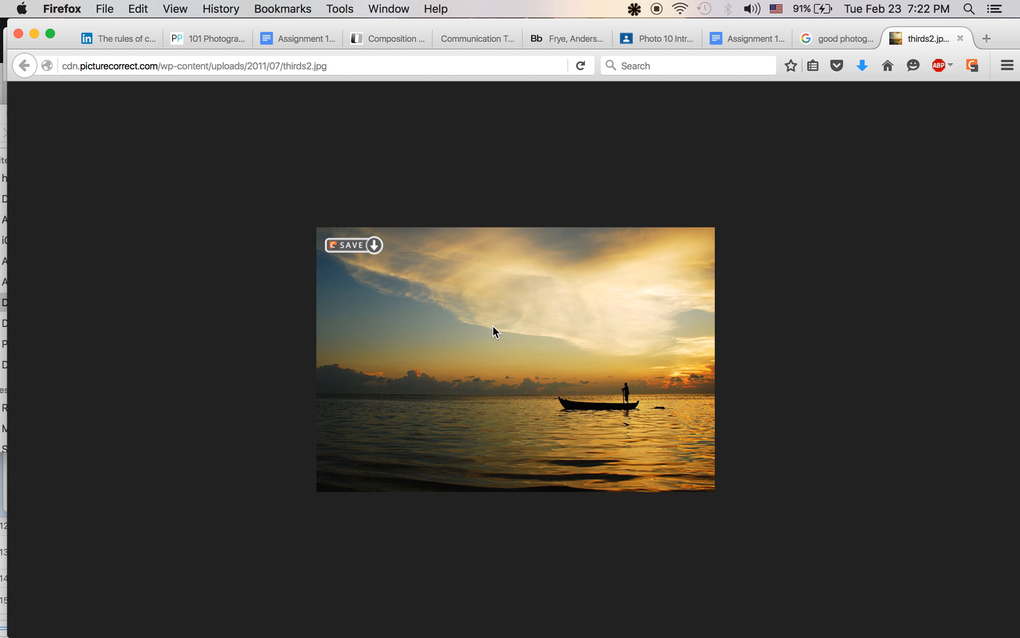
- Start saving the boat photograph as thirds2.jpg and choose the folder Desktop > Eastglen > Photo 10 > Mod 2
right_click(494, 331)
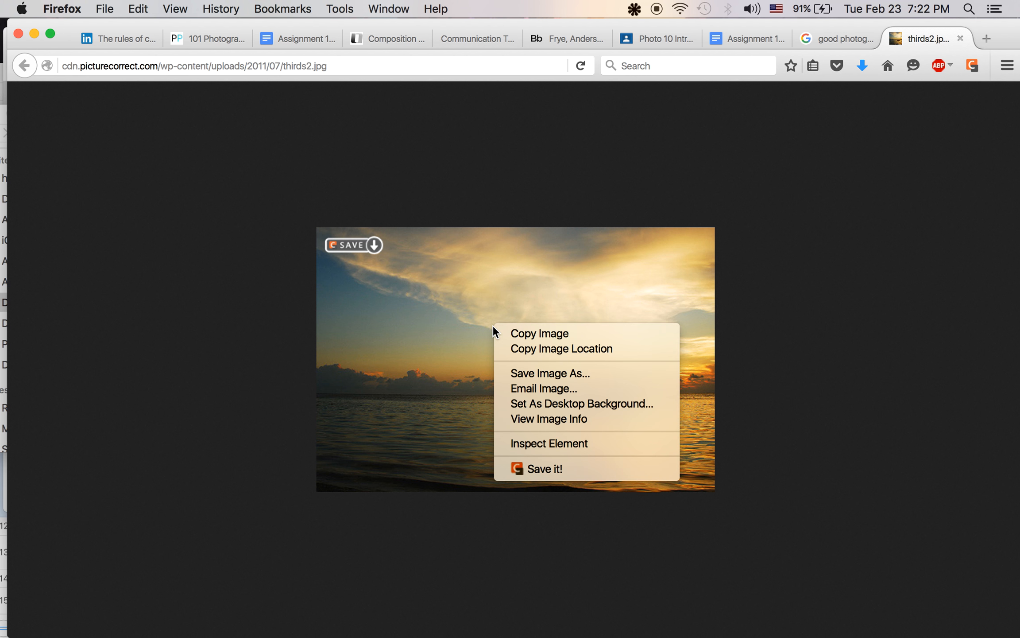
left_click(533, 373)
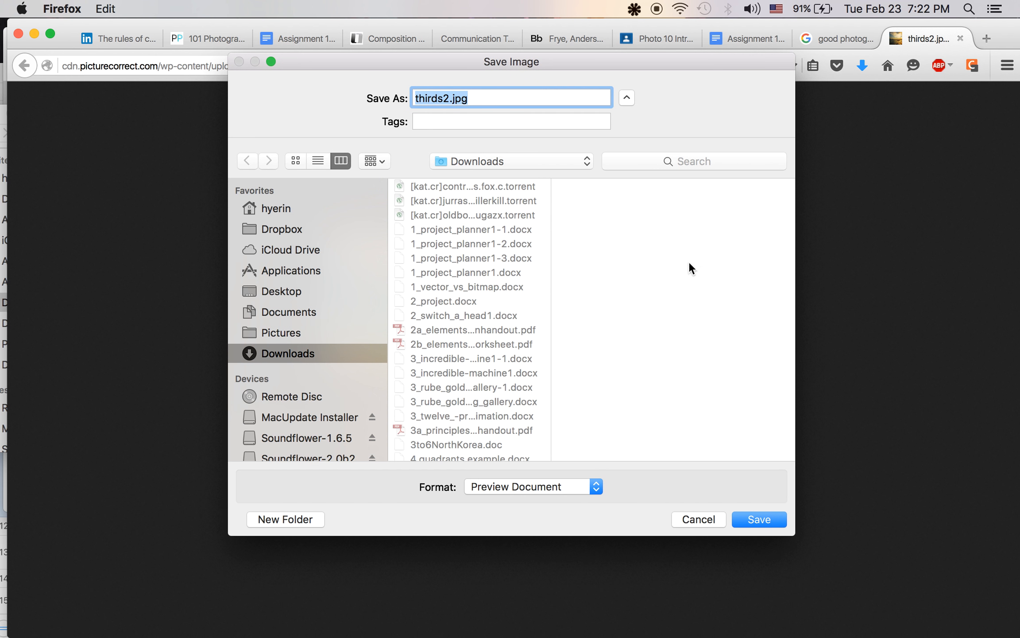
left_click(298, 295)
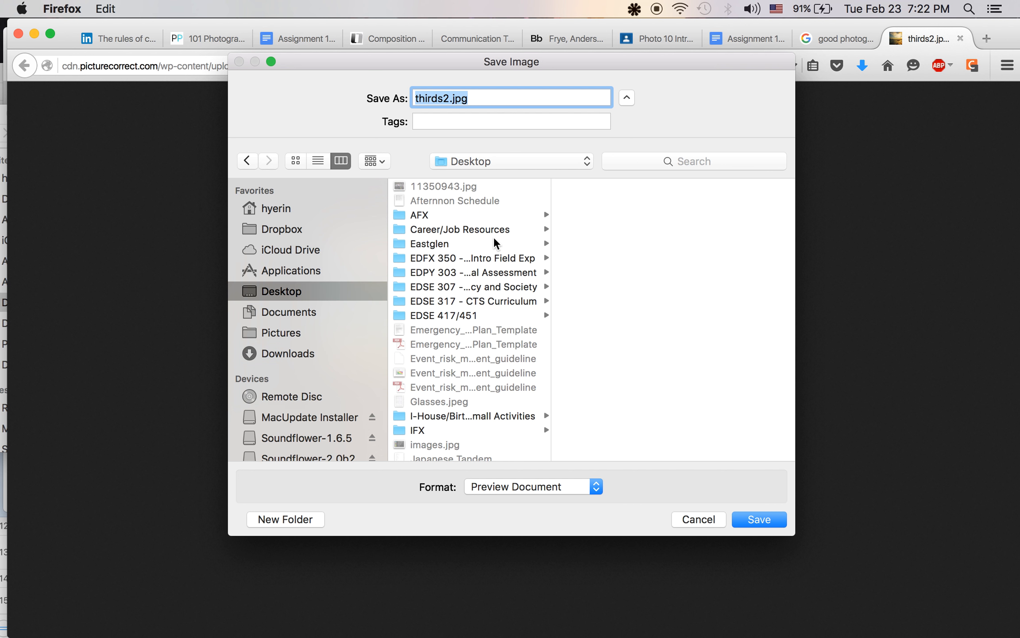
left_click(444, 244)
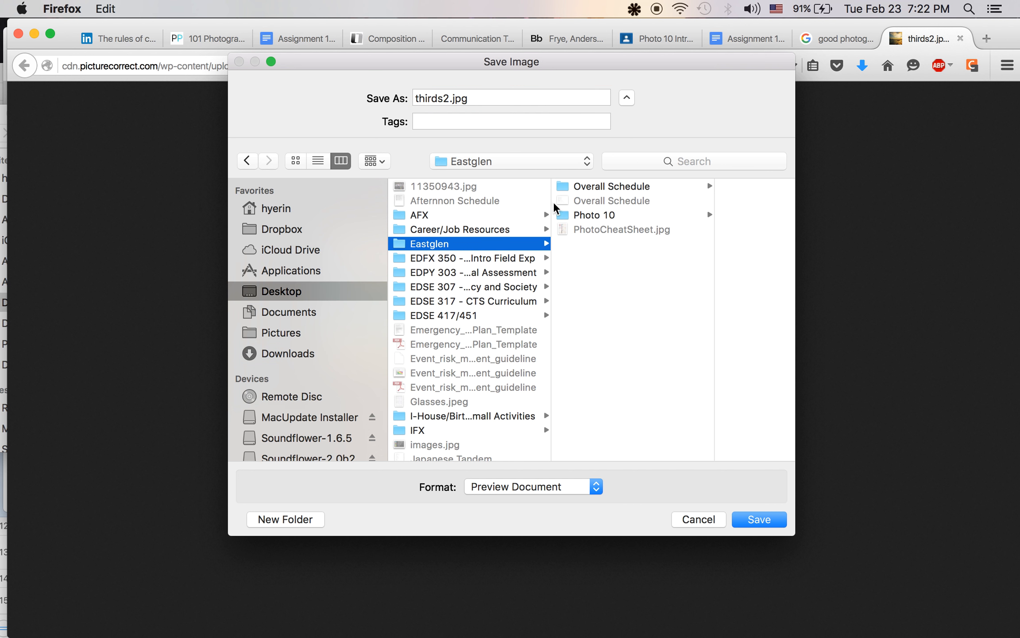
left_click(628, 214)
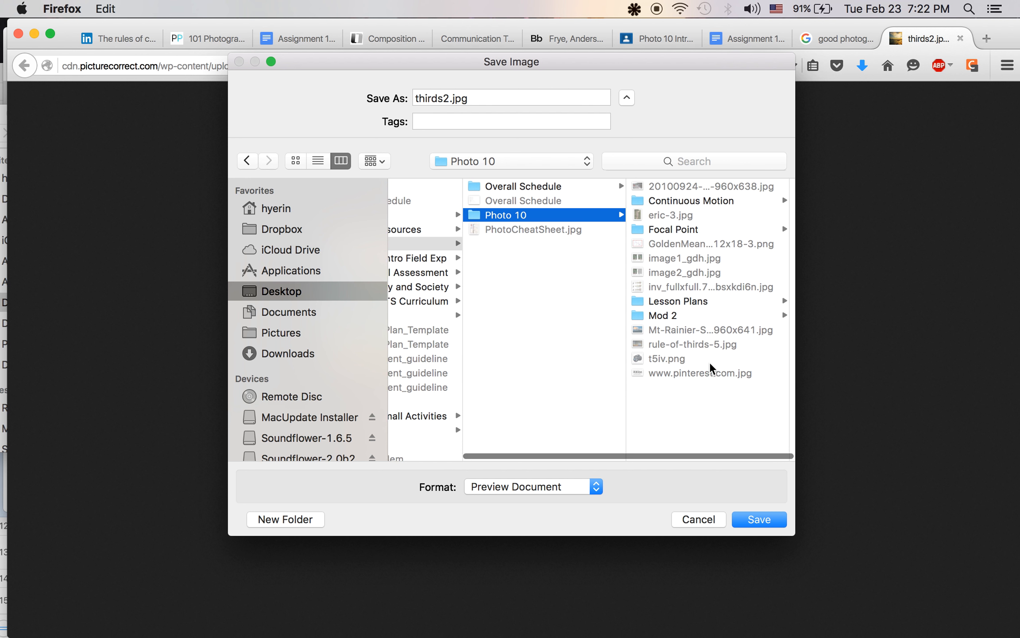
left_click(667, 316)
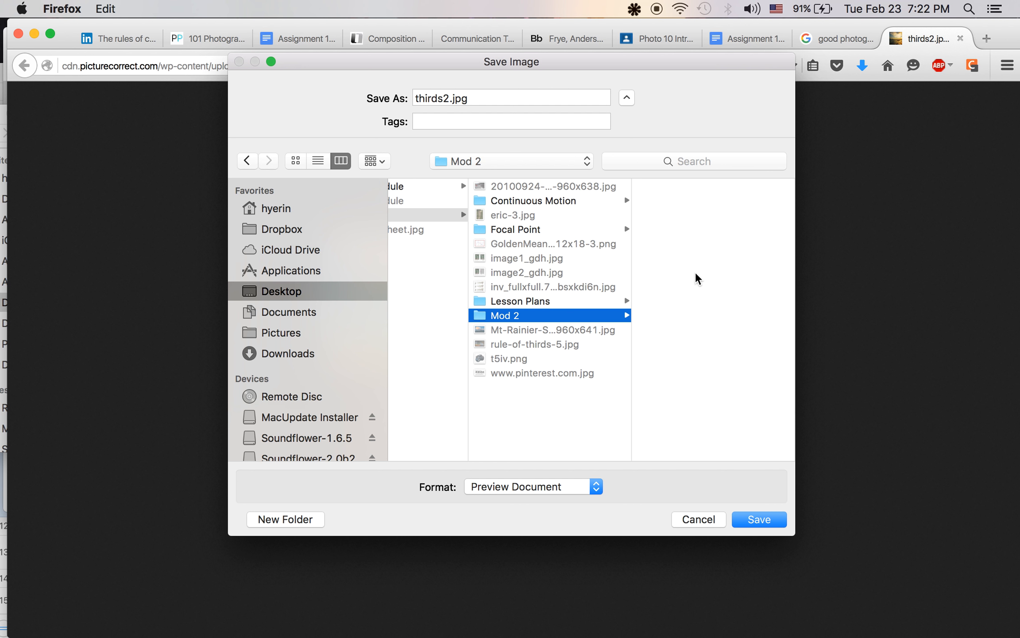
- Create a subfolder named "Analyze Good Photograph" in Mod 2 and save the image into it
left_click(285, 519)
type("Analyz")
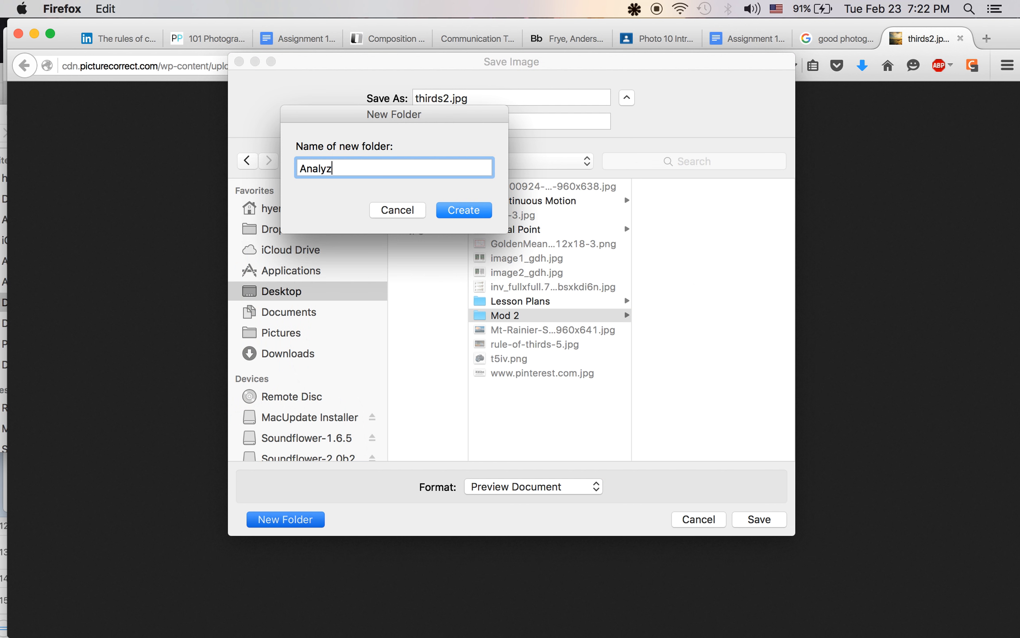
type("e Good Photograph")
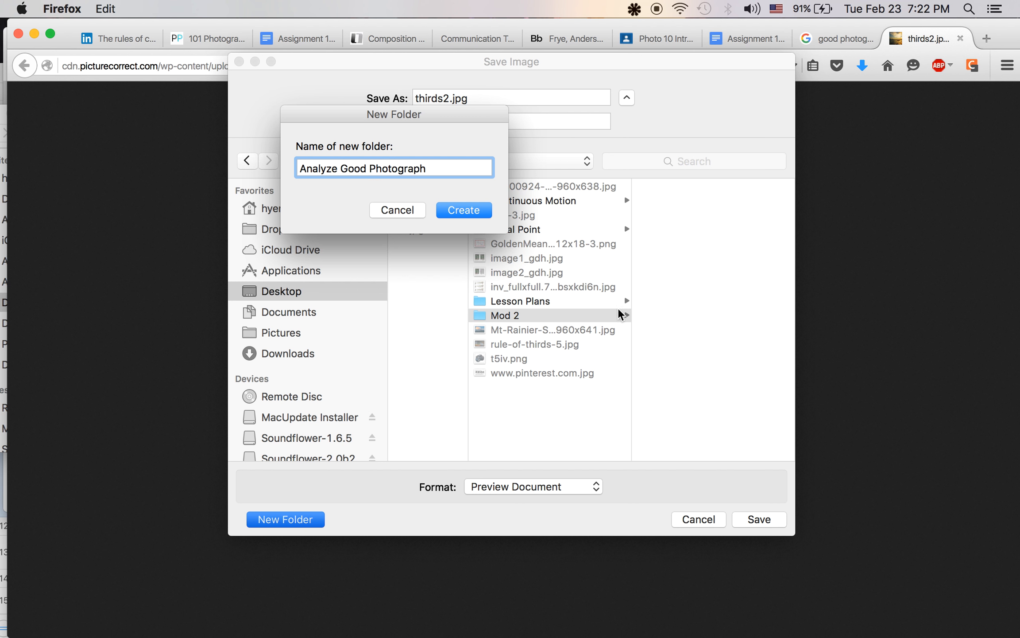
left_click(463, 210)
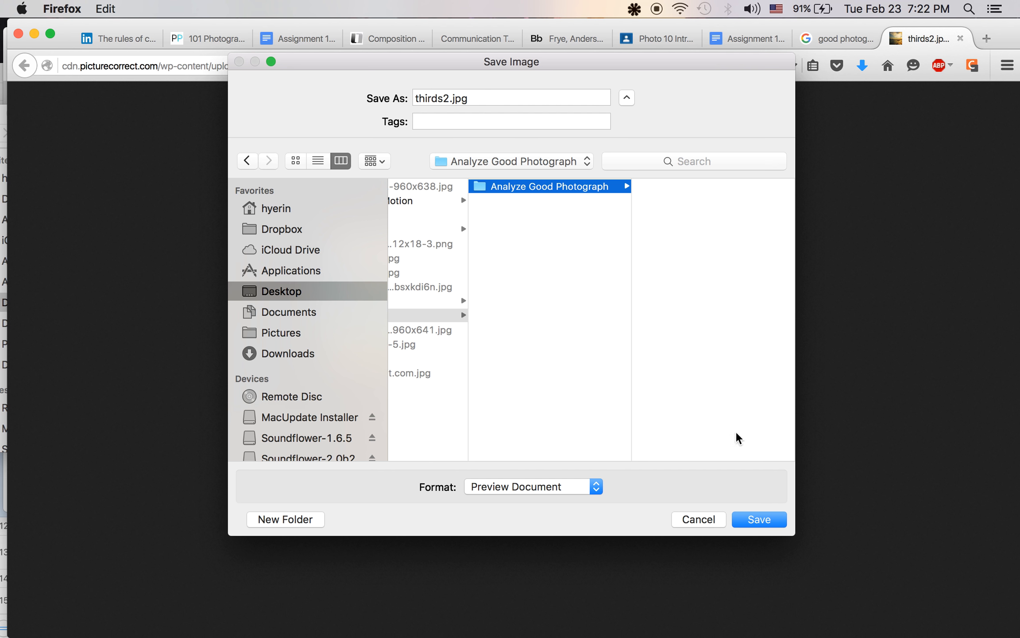
left_click(775, 522)
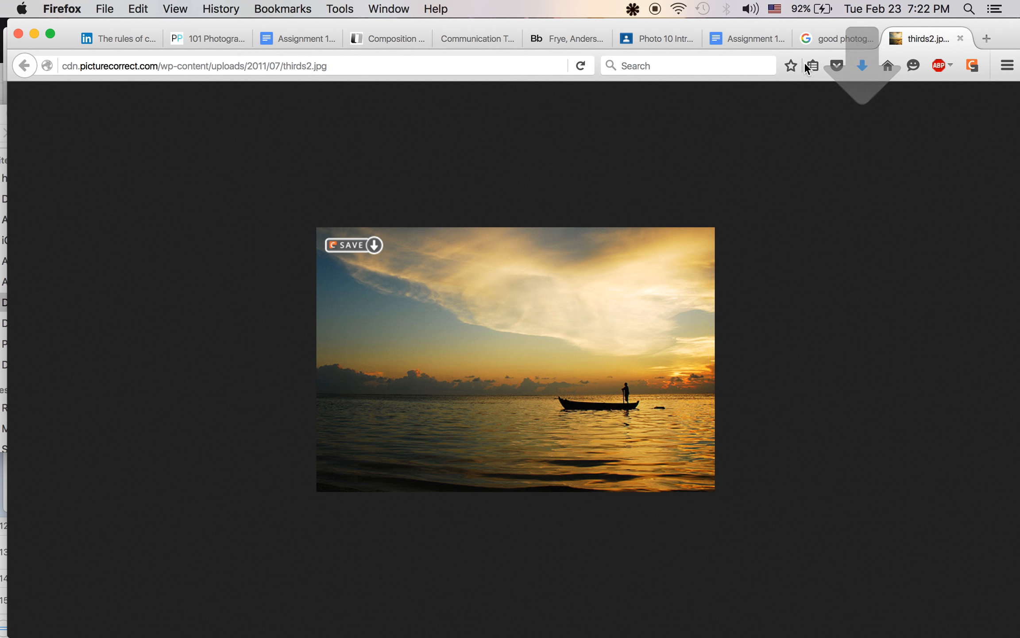
- Switch to the Analyze Good Photographs assignment document and review its opening instructions and the command for making a copy
left_click(758, 38)
left_click(813, 456)
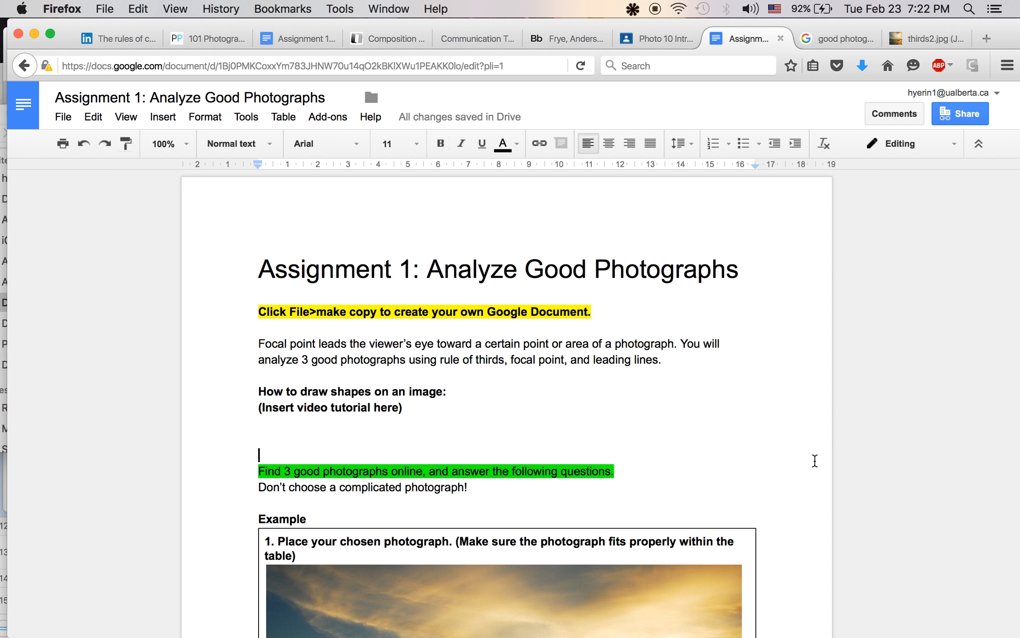
scroll(814, 460, "down", 4)
scroll(815, 460, "up", 3)
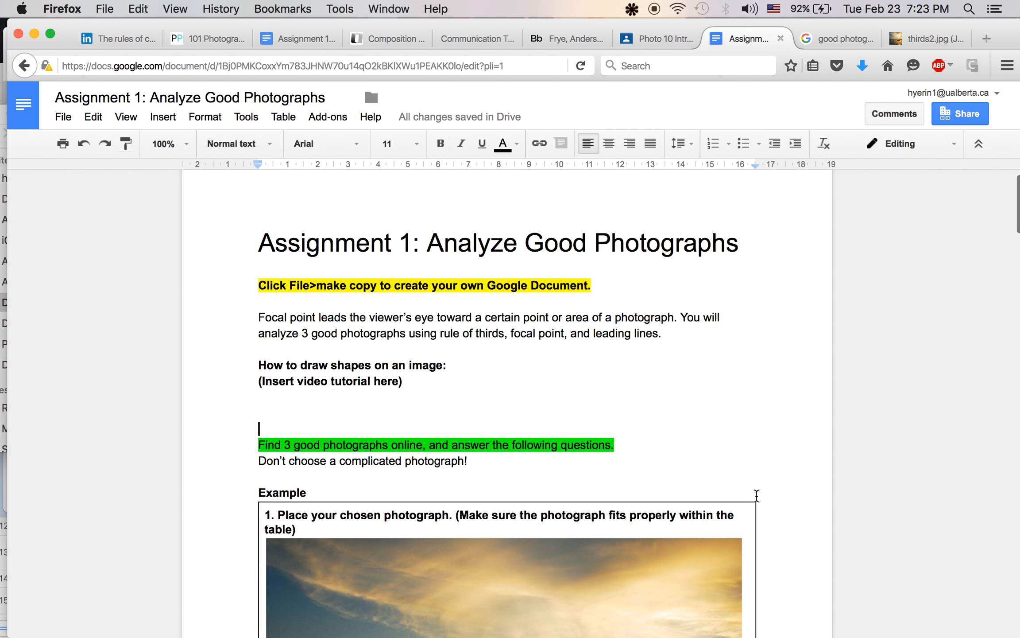
scroll(753, 495, "down", 6)
scroll(754, 494, "up", 6)
scroll(116, 219, "down", 1)
left_click(63, 117)
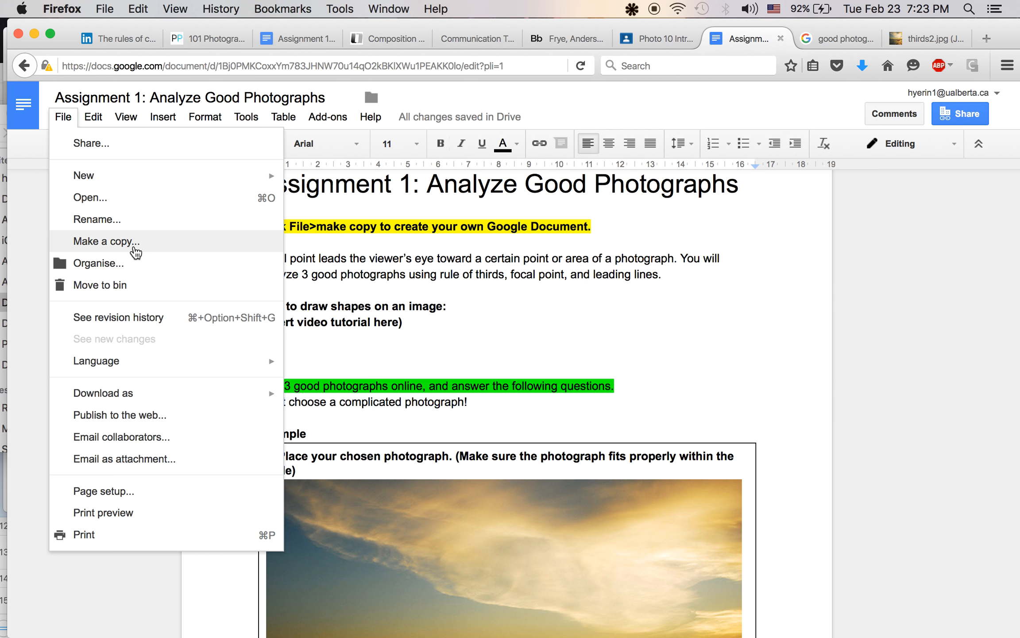
left_click(588, 287)
- Examine the worked example's photograph, rule of thirds guidelines and focal point circles, through to the Photograph 1 table
scroll(683, 359, "down", 10)
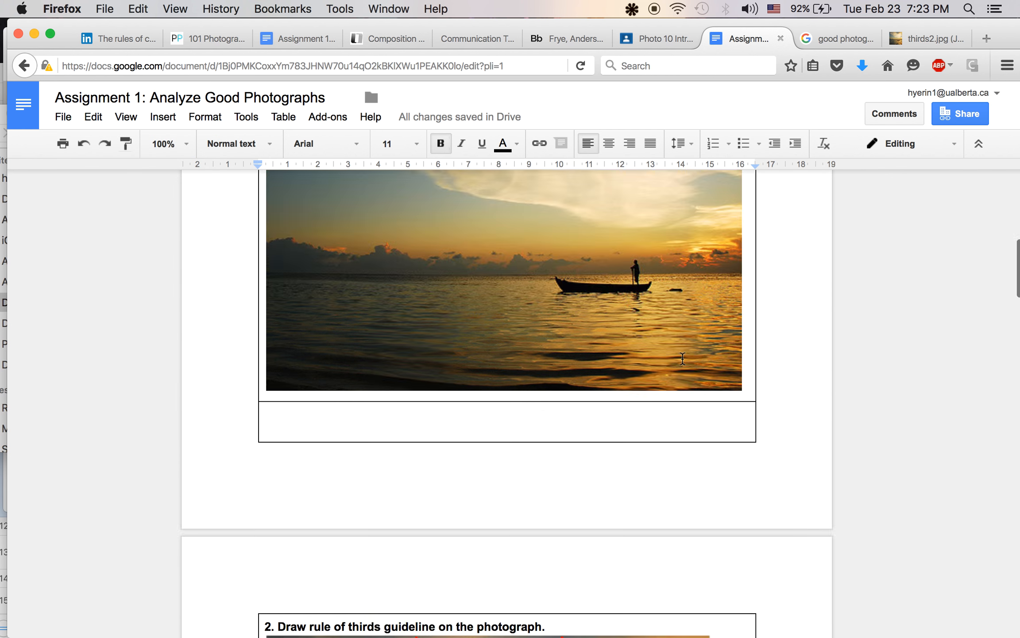
scroll(683, 359, "down", 4)
scroll(681, 357, "up", 2)
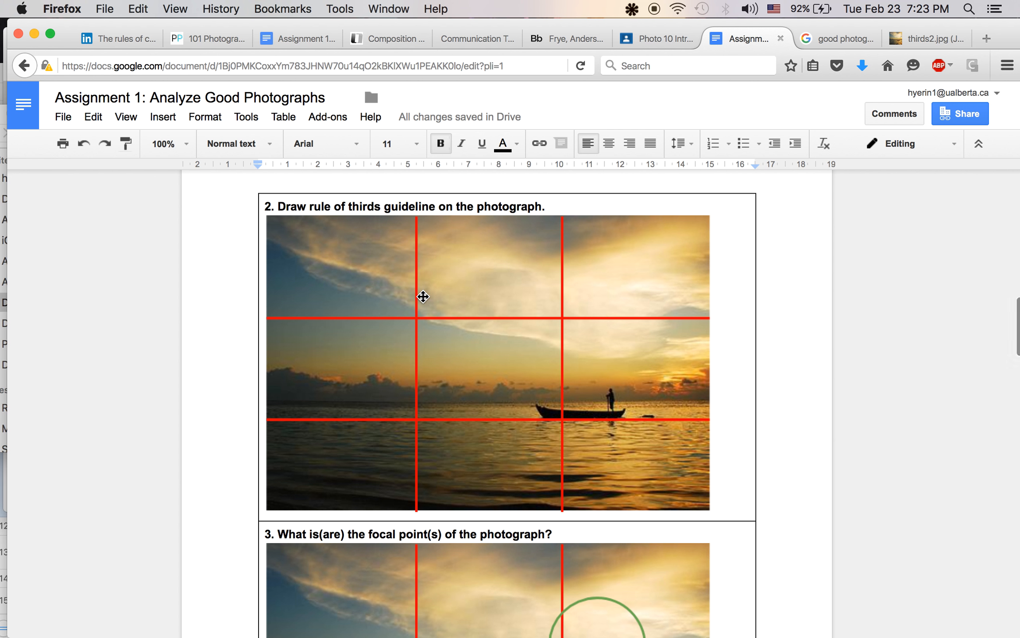
scroll(798, 334, "up", 3)
scroll(799, 335, "down", 3)
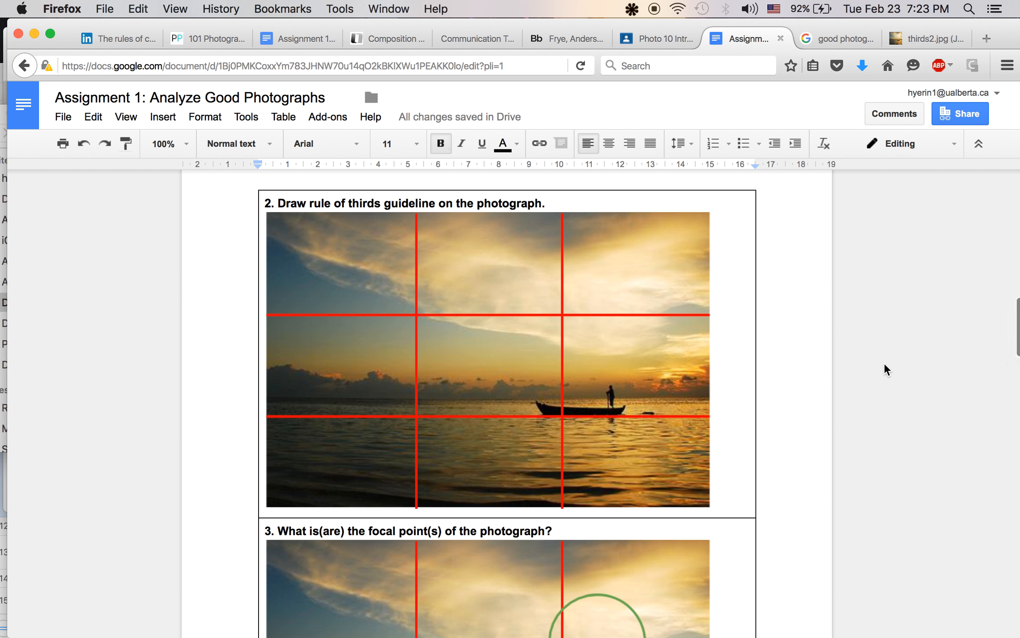
scroll(886, 363, "down", 5)
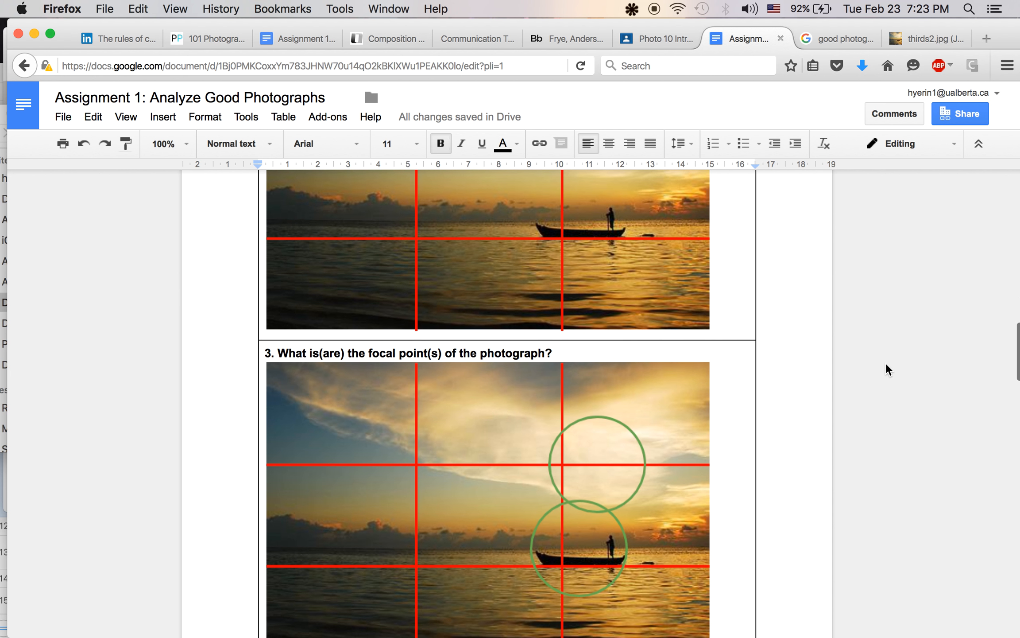
scroll(886, 363, "down", 5)
scroll(886, 363, "up", 1)
scroll(886, 363, "up", 1)
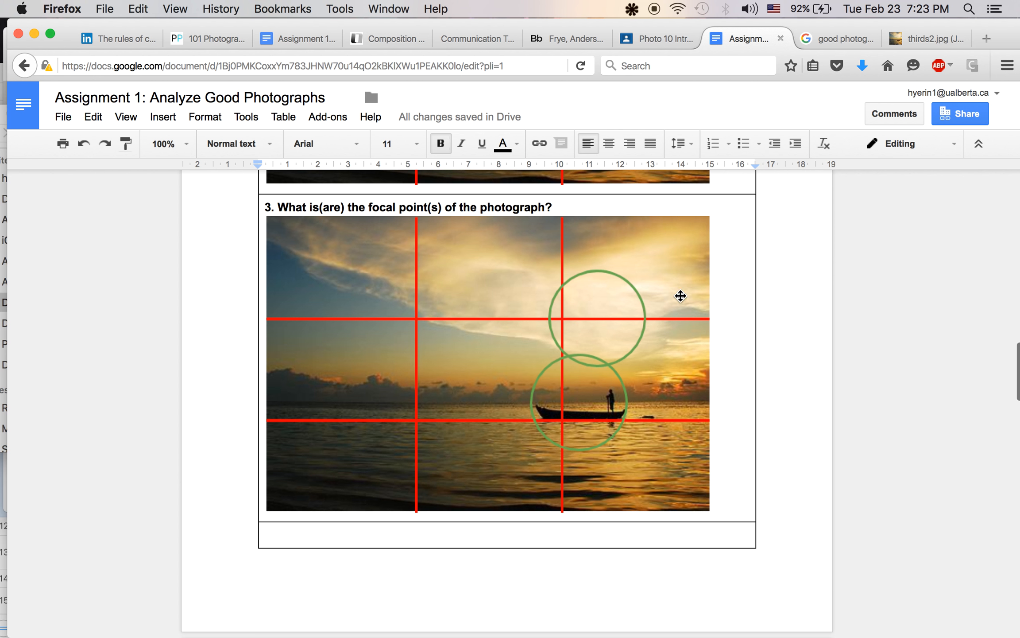
scroll(776, 355, "down", 15)
scroll(776, 354, "down", 5)
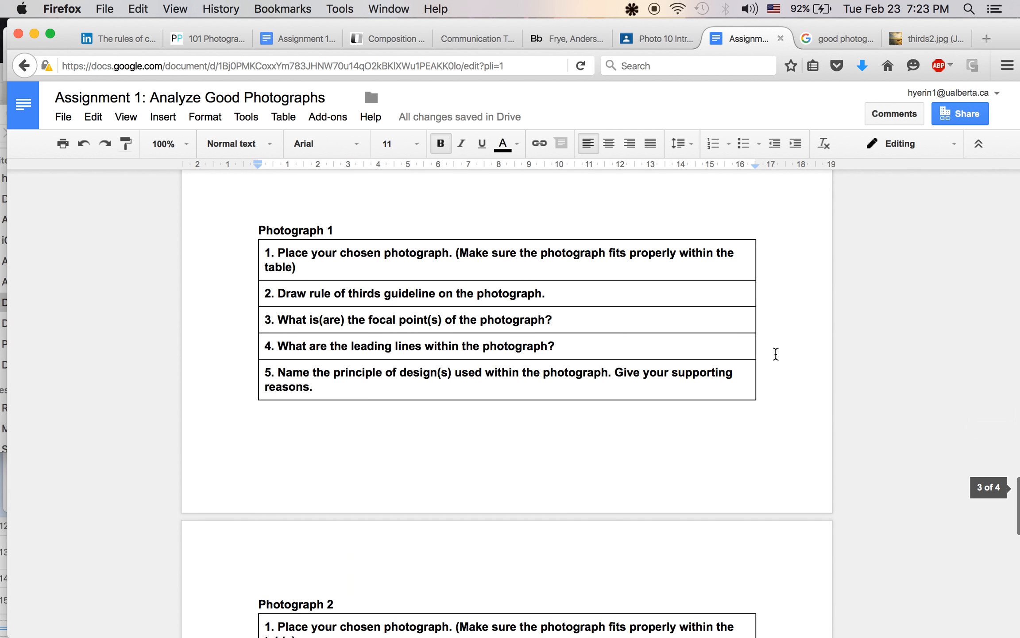
- Add an empty line below the item 1 text in the Photograph 1 table
left_click(380, 258)
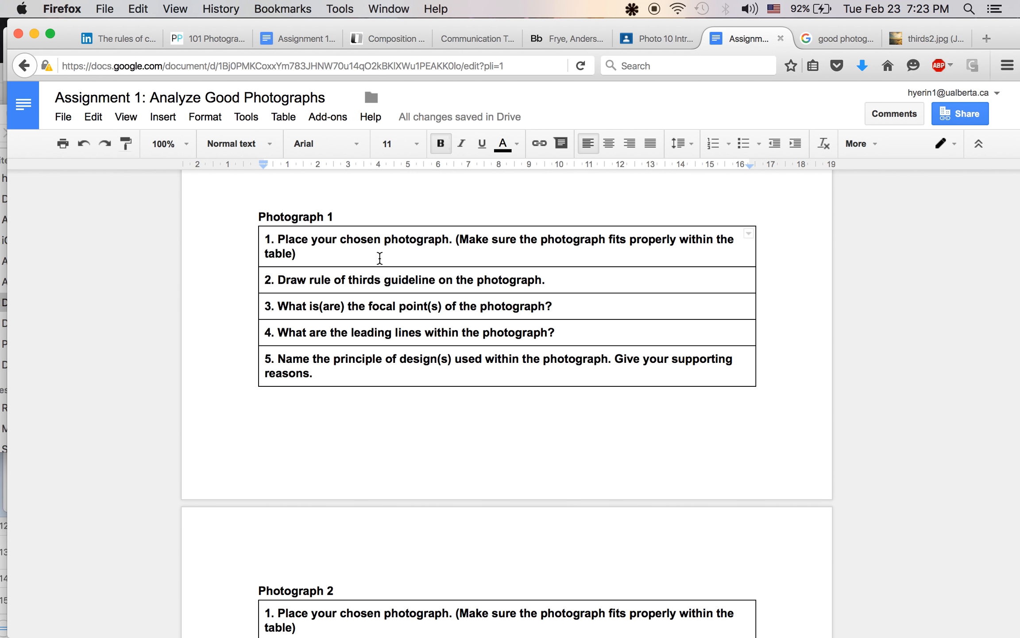
key("Return")
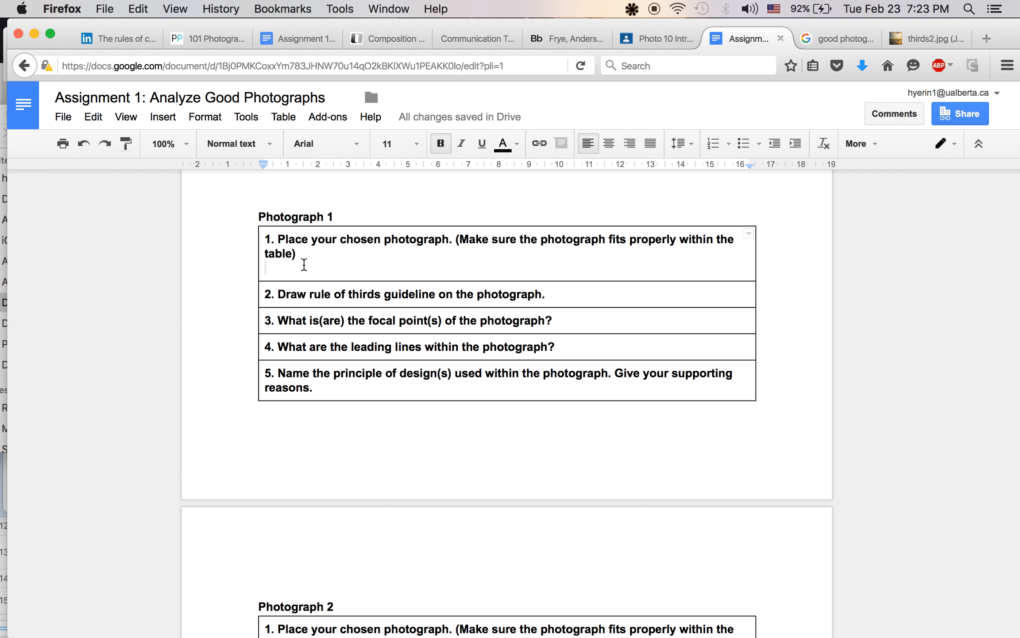
left_click(921, 43)
left_click(747, 38)
scroll(258, 248, "down", 2)
left_click(160, 118)
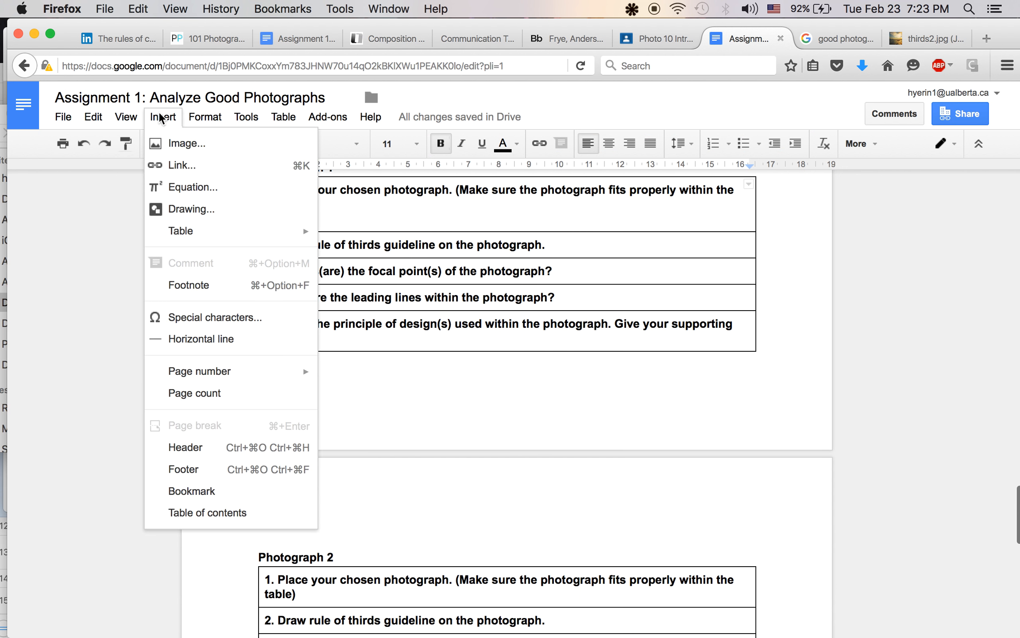
left_click(179, 142)
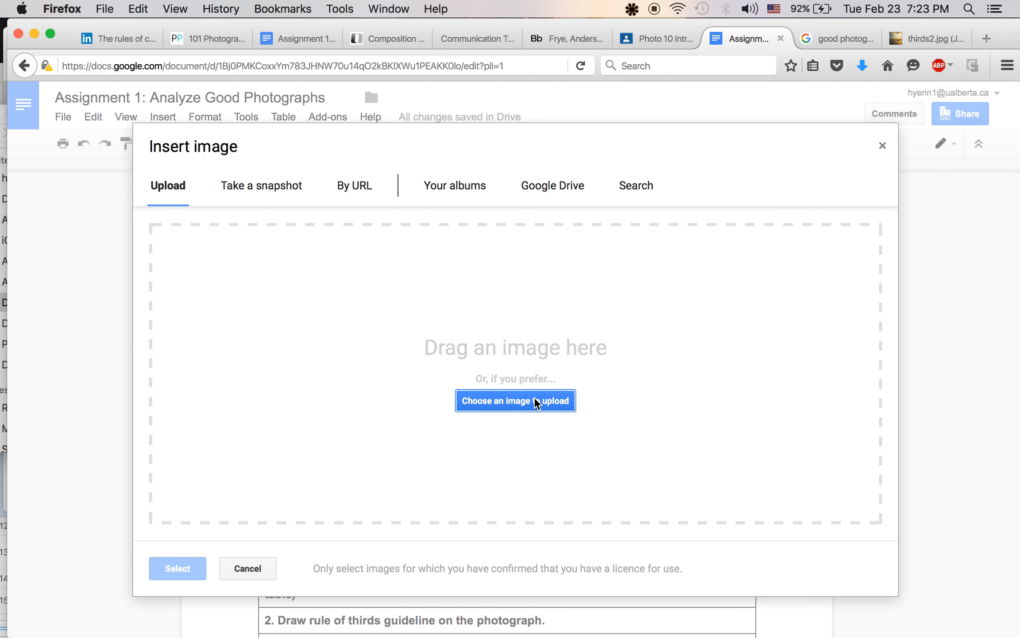
left_click(247, 569)
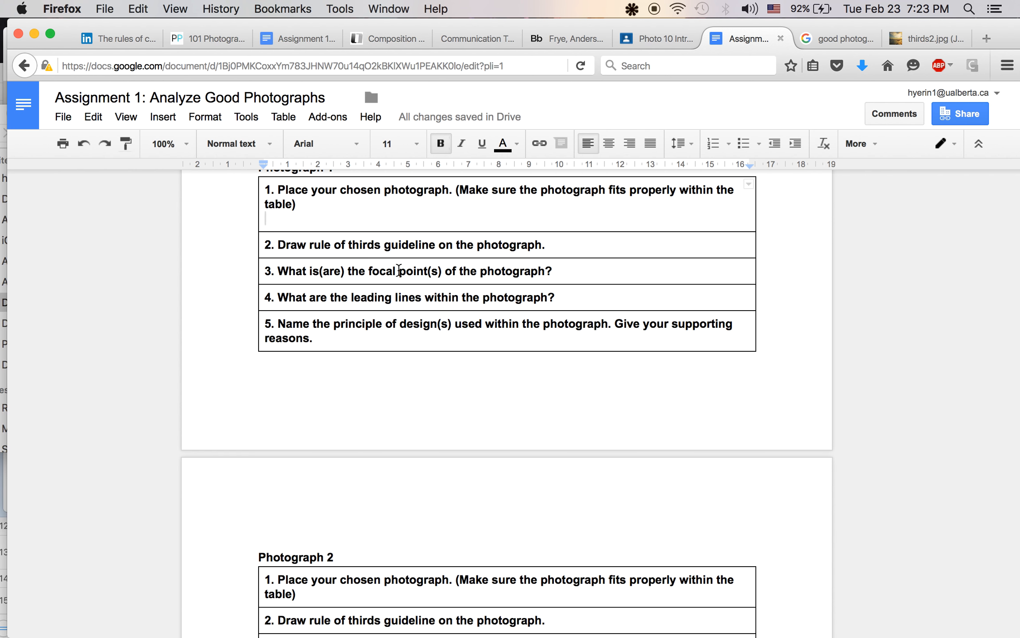
- Add an empty line below item 2 in the Photograph 1 table and start a new drawing there
left_click(567, 248)
key("Return")
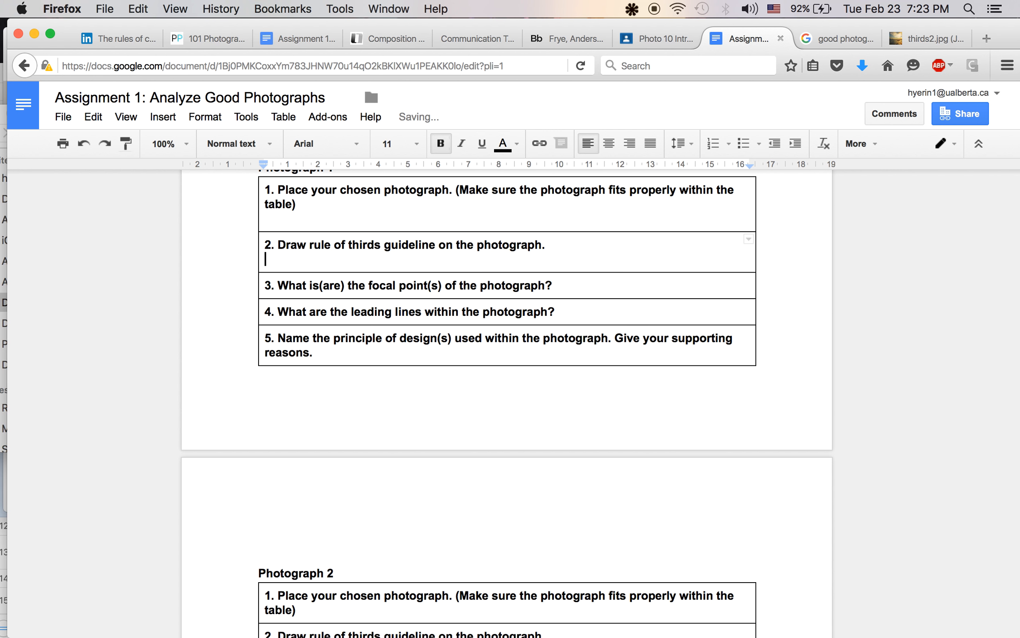
scroll(542, 264, "up", 1)
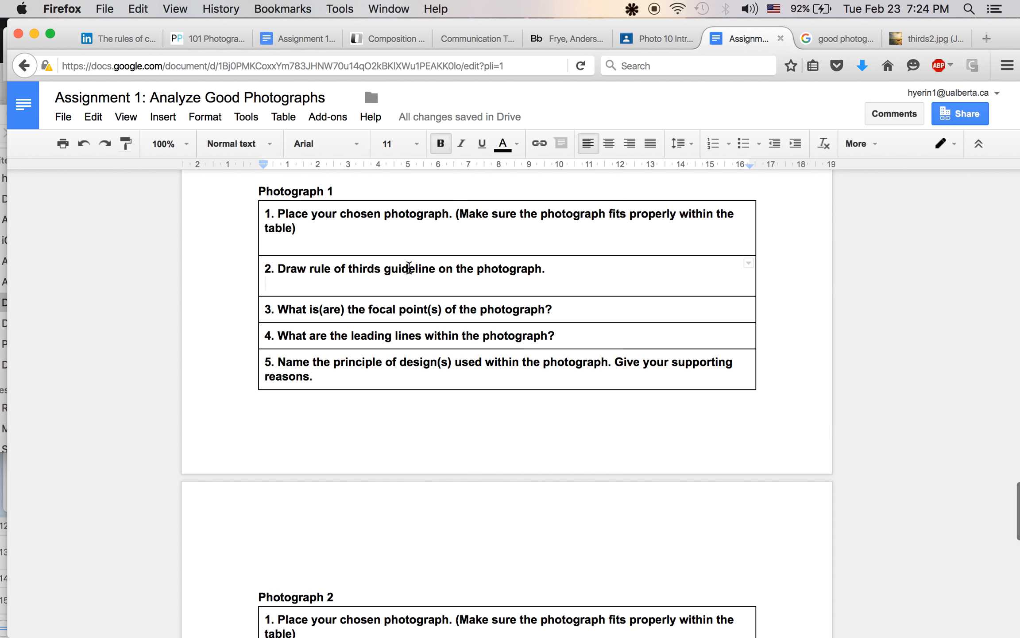
left_click(160, 118)
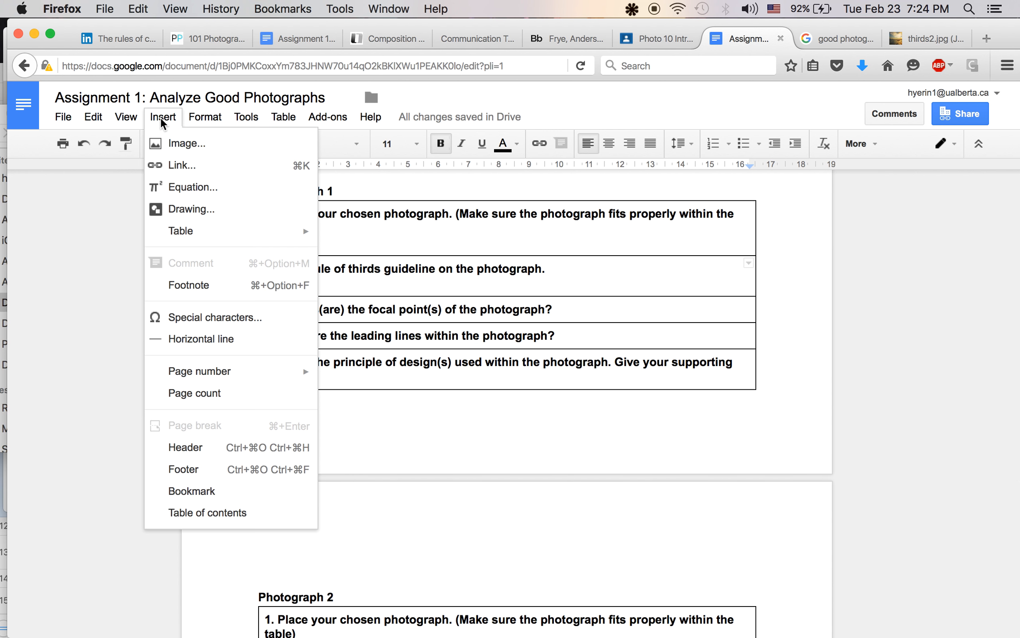
left_click(200, 213)
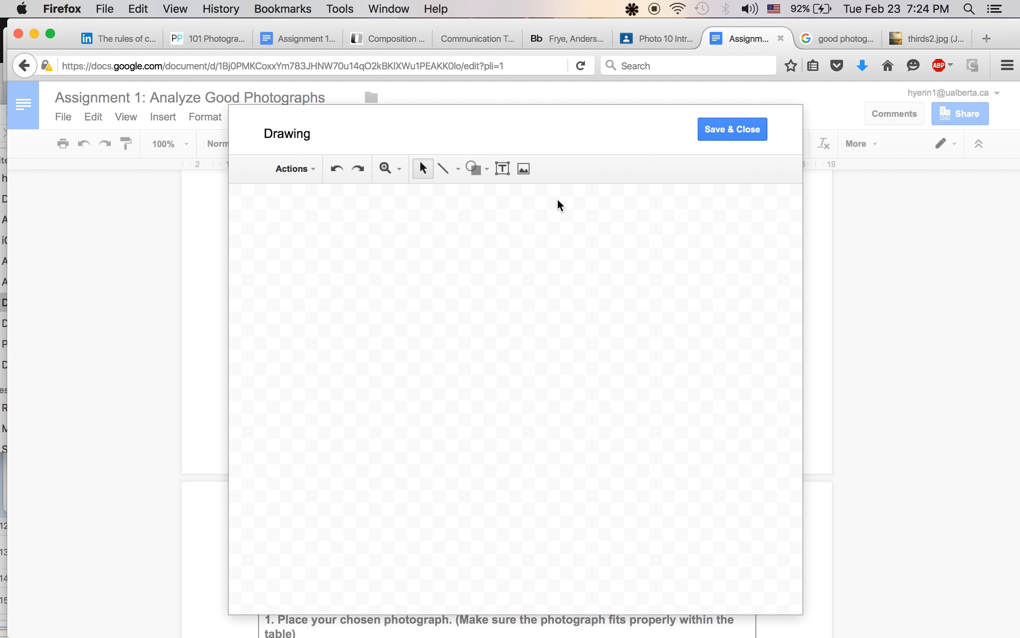
- Upload the saved boat photograph from the Analyze Good Photograph folder into the drawing
left_click(528, 169)
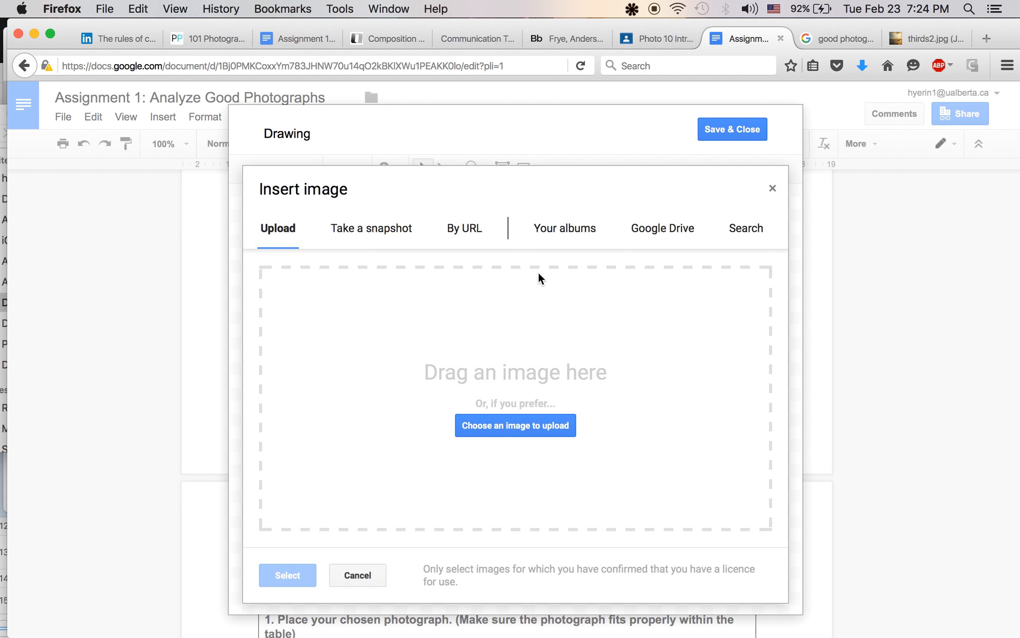
left_click(556, 424)
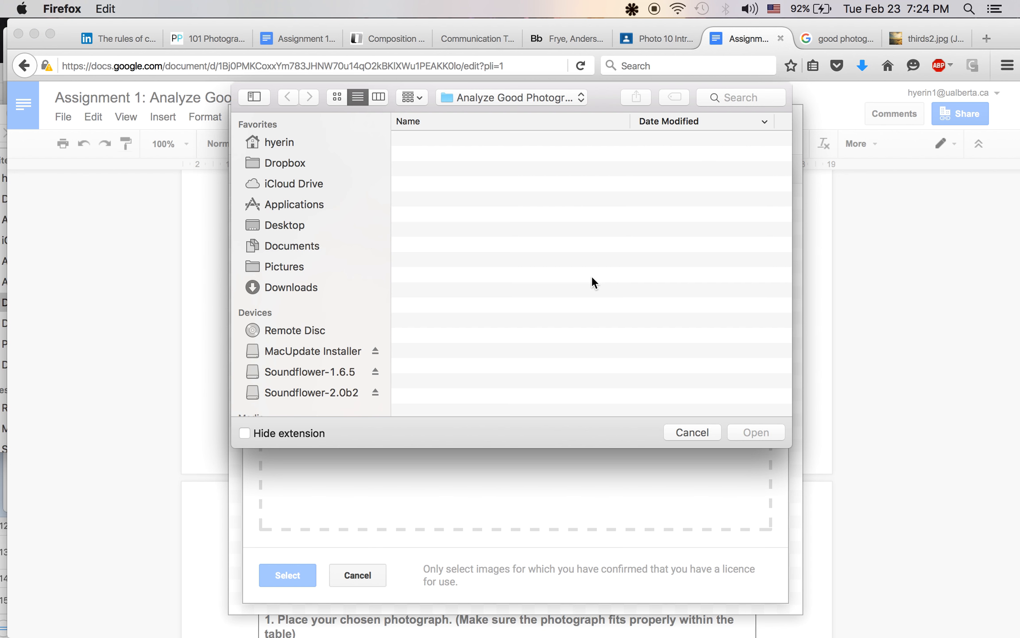
left_click(449, 173)
double_click(473, 173)
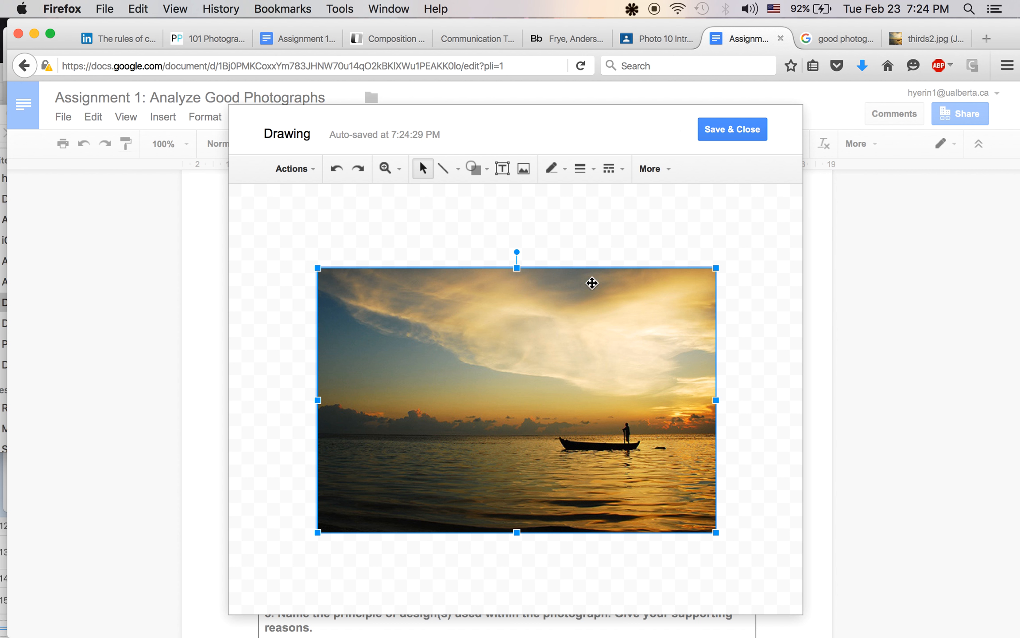
- Draw a straight vertical line over the full height of the photograph, about one third in from its left edge
left_click(446, 168)
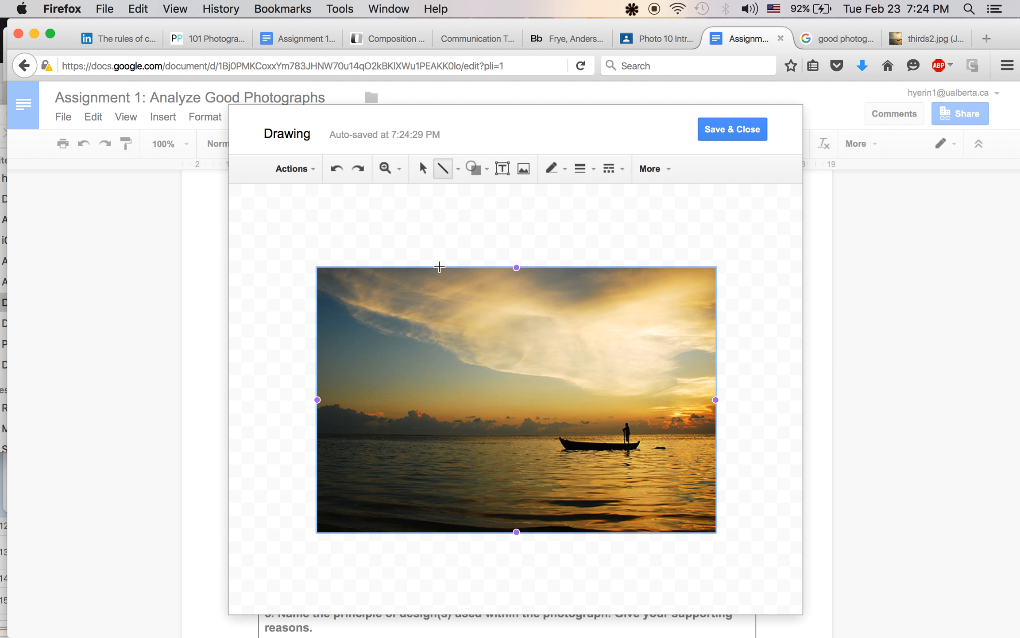
left_click_drag(444, 266, 441, 533)
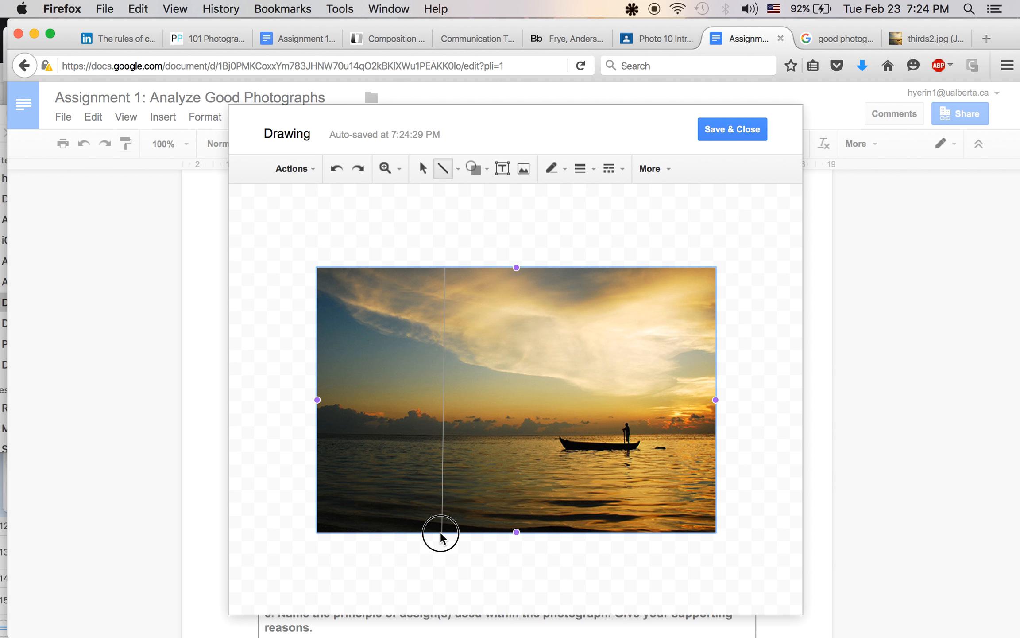
mouse_move(441, 534)
left_mouse_down()
mouse_move(451, 535)
mouse_move(428, 537)
mouse_move(521, 509)
mouse_move(433, 519)
mouse_move(498, 515)
mouse_move(579, 432)
mouse_move(445, 522)
mouse_move(445, 534)
left_mouse_up()
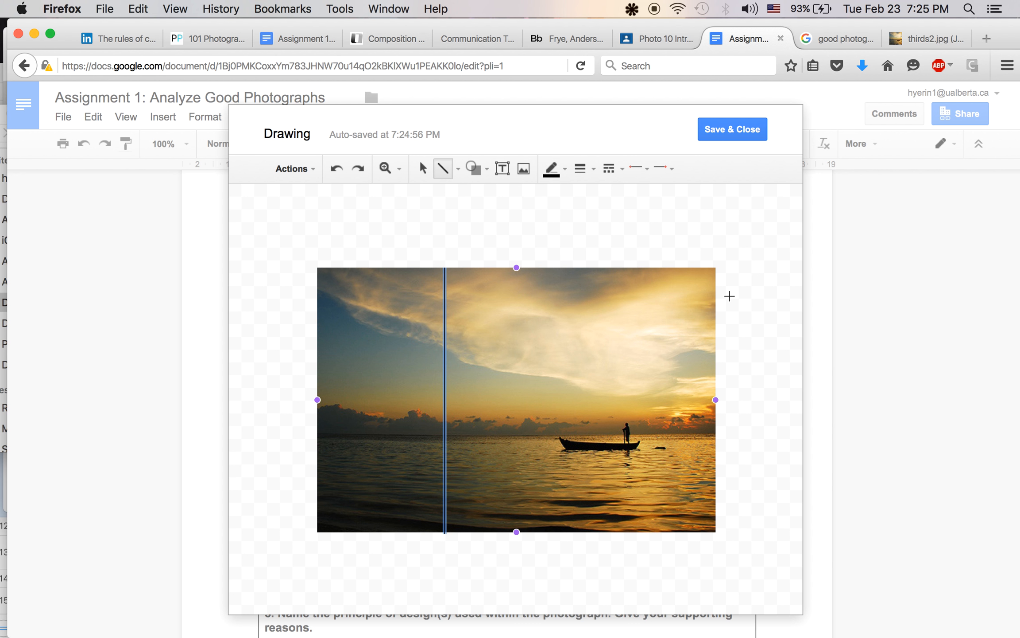
- Set the vertical line's colour to red and its weight to 4px
left_click(563, 171)
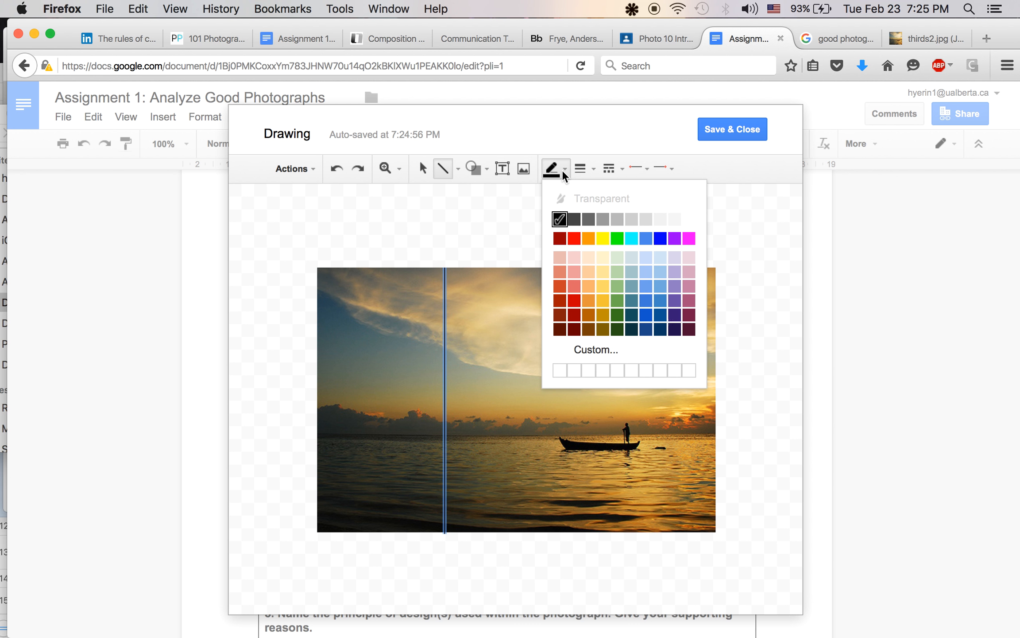
left_click(575, 240)
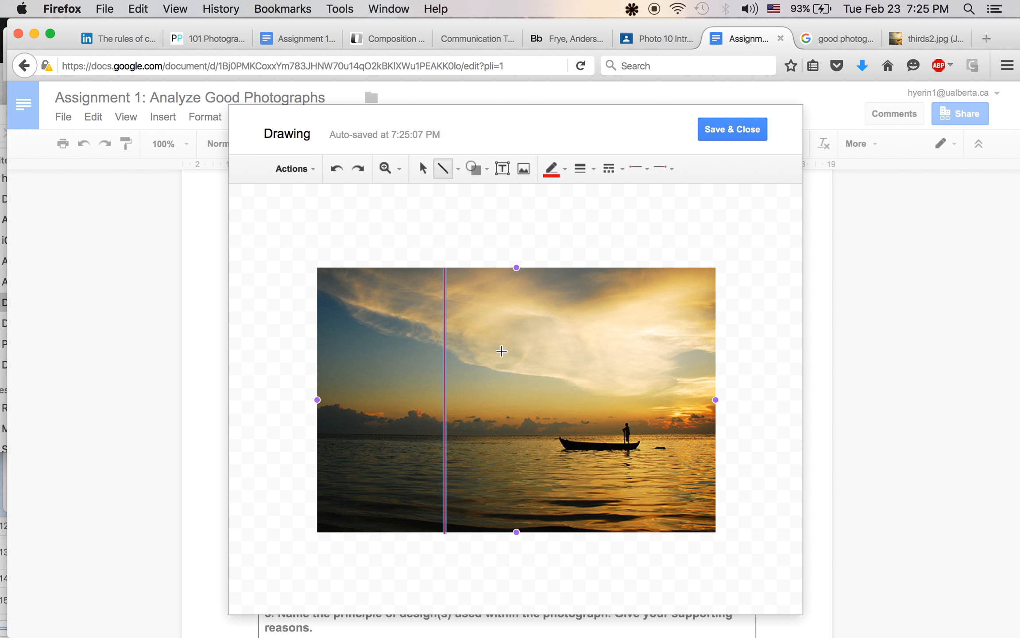
left_click(557, 172)
left_click(558, 168)
left_click(585, 168)
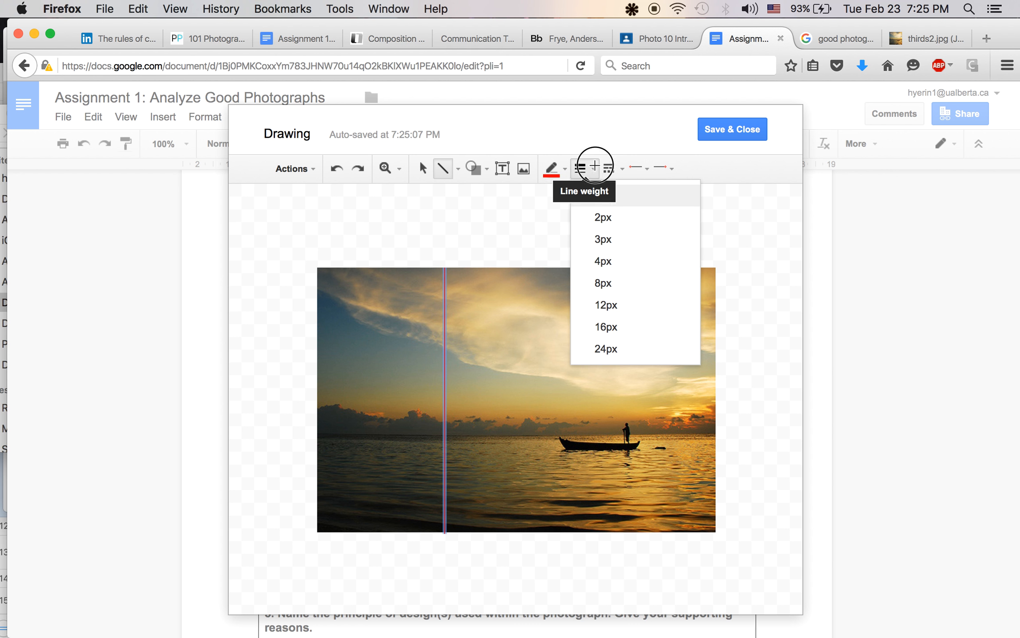
left_click(603, 261)
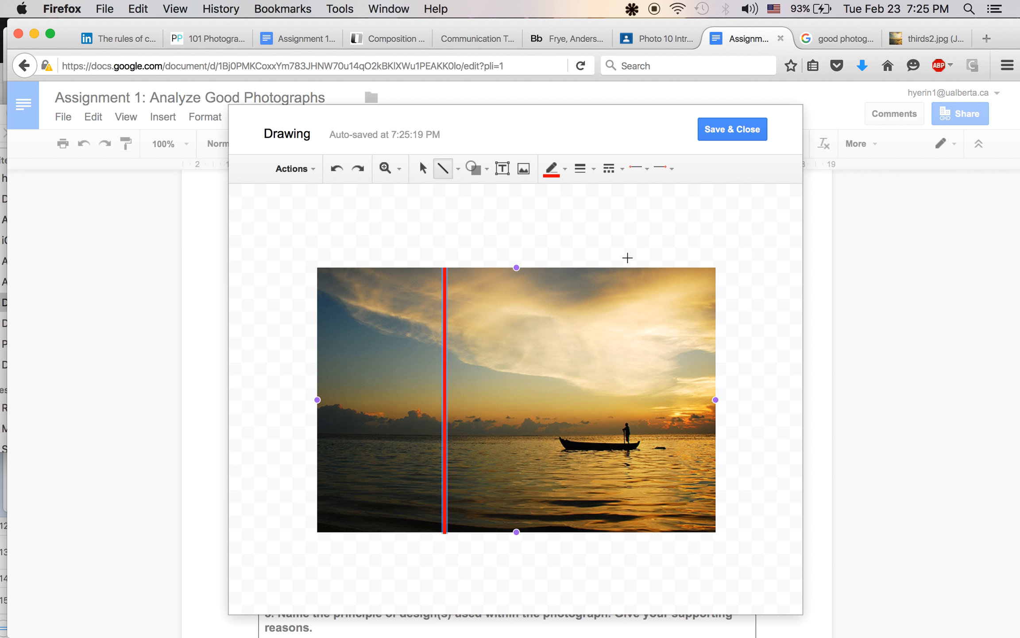
- Draw a short diagonal test line across the photograph's upper edge near its right corner, and undo it
left_click_drag(615, 251, 692, 328)
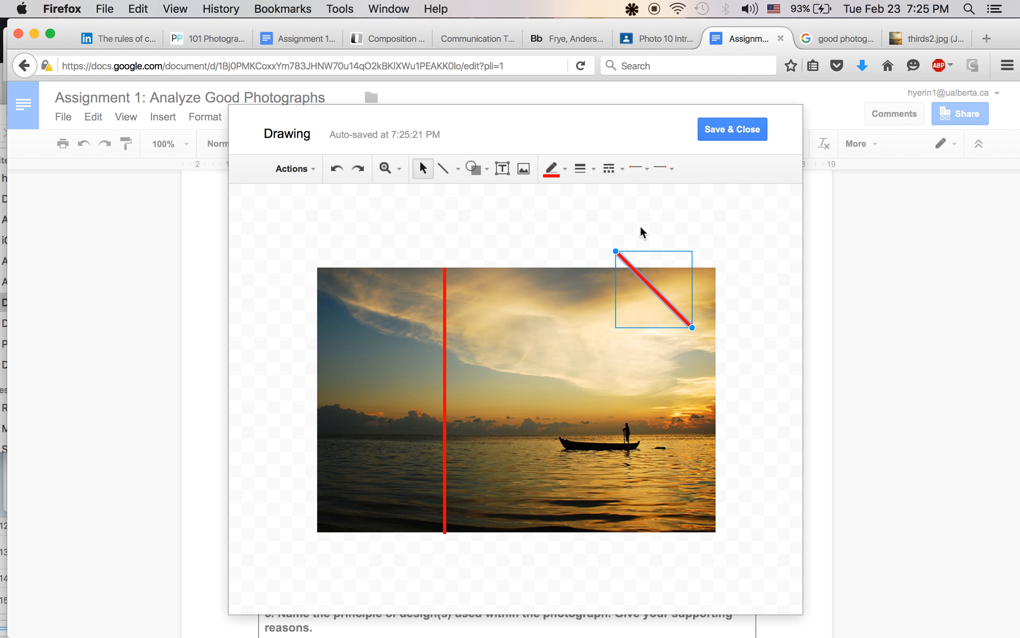
key("super+z")
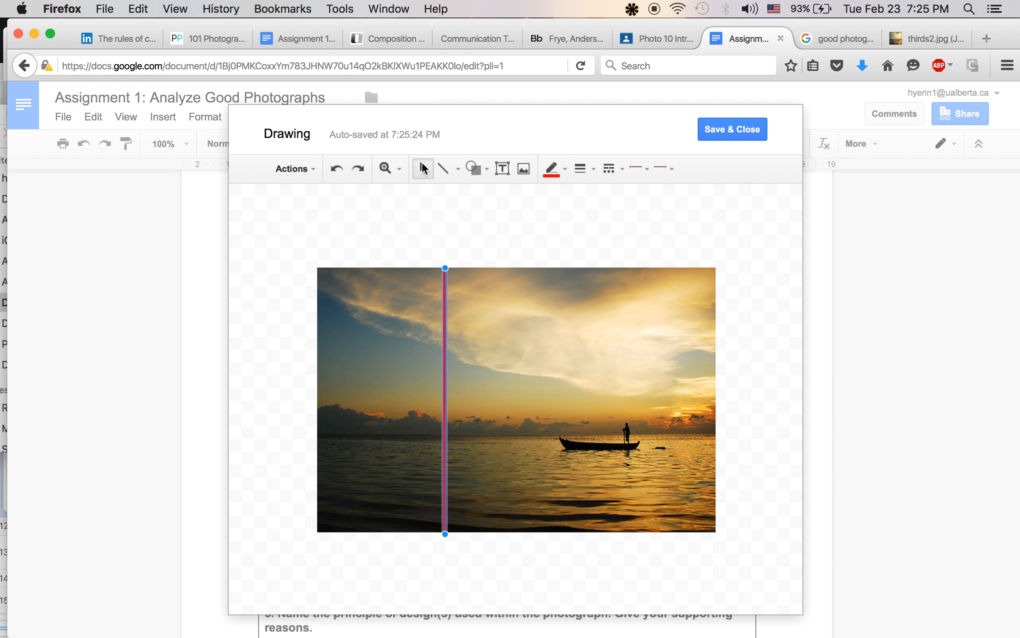
- Duplicate the red vertical line and place the copy over the photograph's full height, about one third in from its right edge
left_click(434, 217)
left_click(445, 294)
key("super+v")
left_click_drag(457, 307, 581, 292)
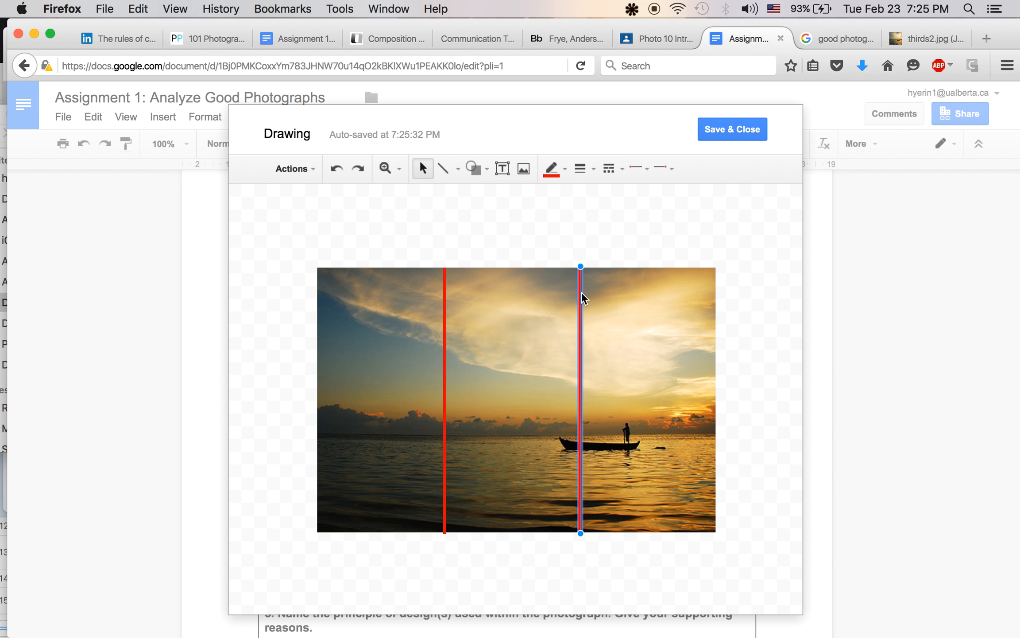
left_click(753, 286)
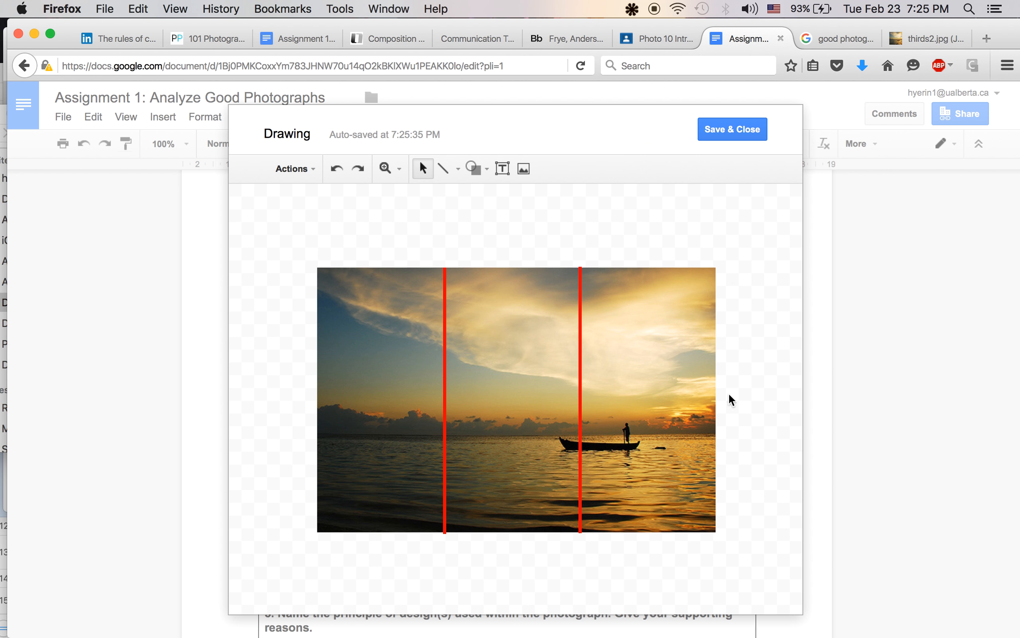
- Duplicate a vertical guideline and reshape the copy into a horizontal line across the photograph's full width, about one third up from its bottom edge
left_click(580, 318)
key("super+d")
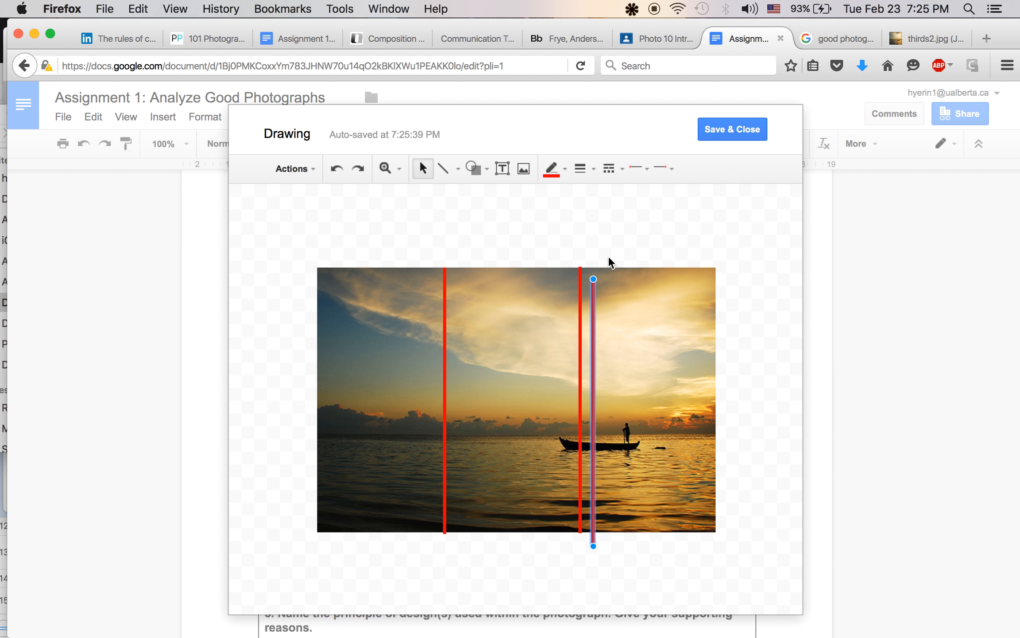
left_click_drag(591, 278, 318, 450)
left_click_drag(595, 549, 717, 451)
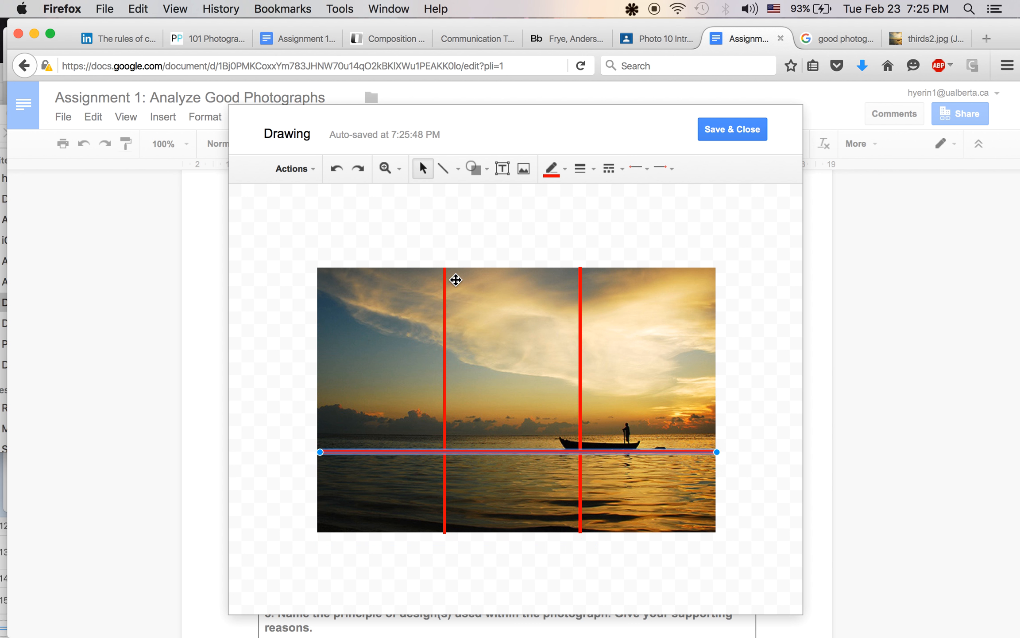
- Draw a horizontal line across the photograph's full width and shift it slightly down, a little over one third below the top edge
left_click(450, 172)
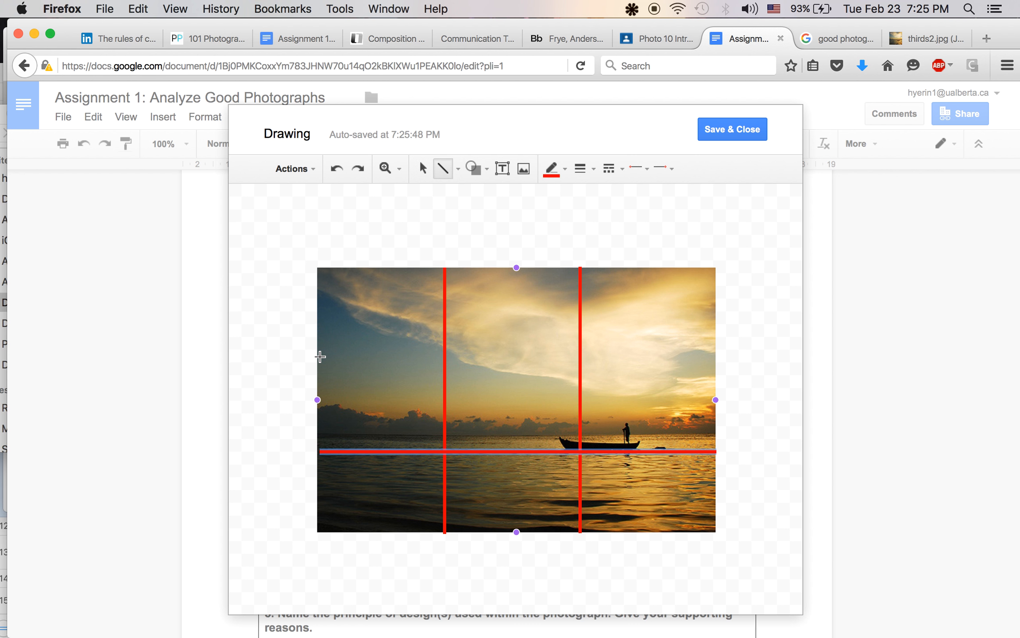
left_click_drag(317, 357, 716, 358)
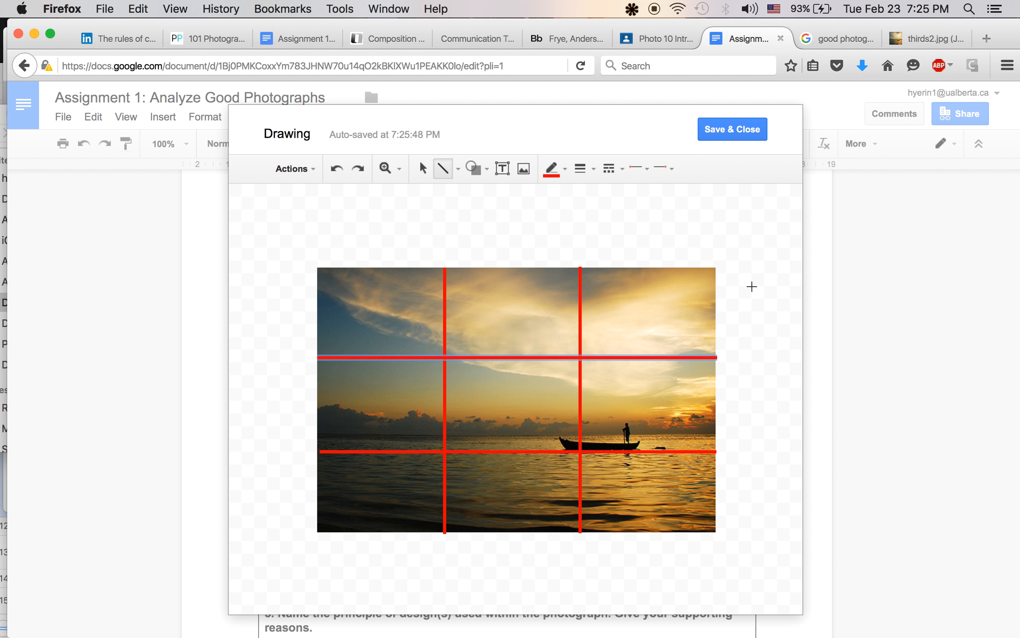
left_click(422, 168)
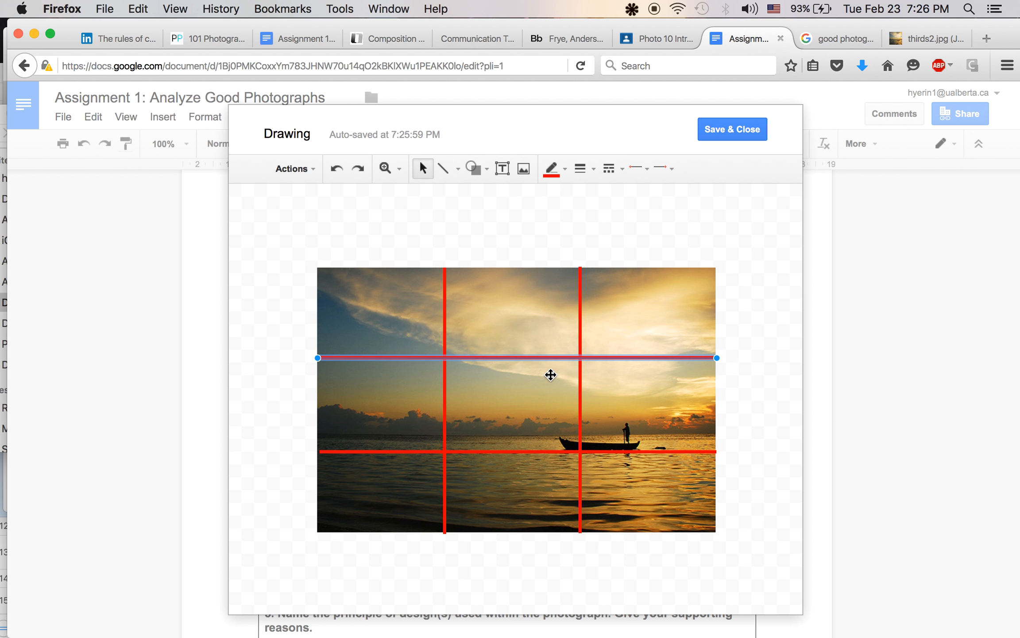
left_click_drag(553, 356, 552, 368)
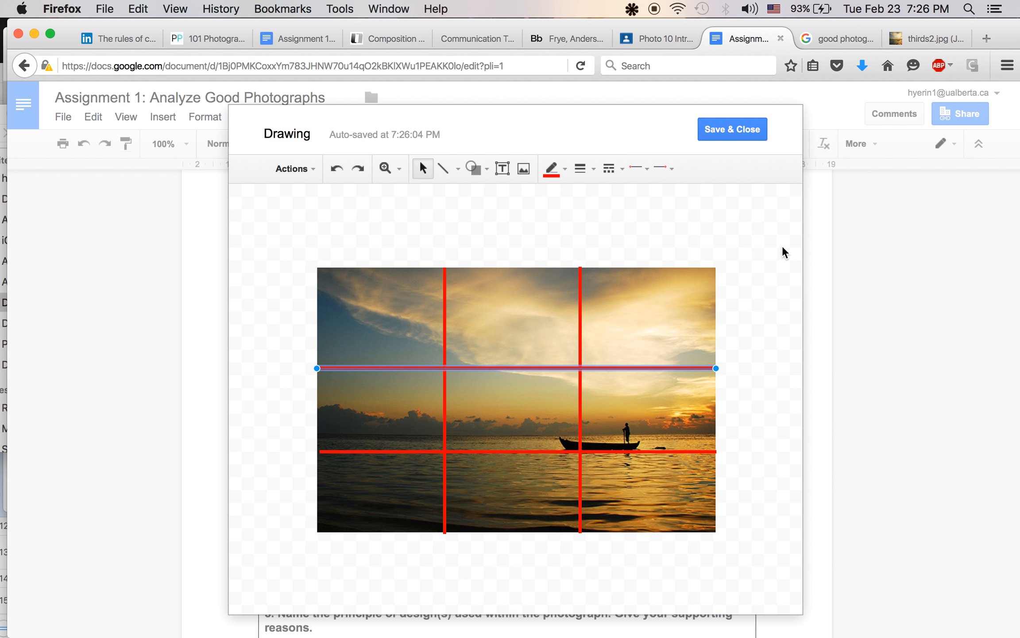
left_click(753, 242)
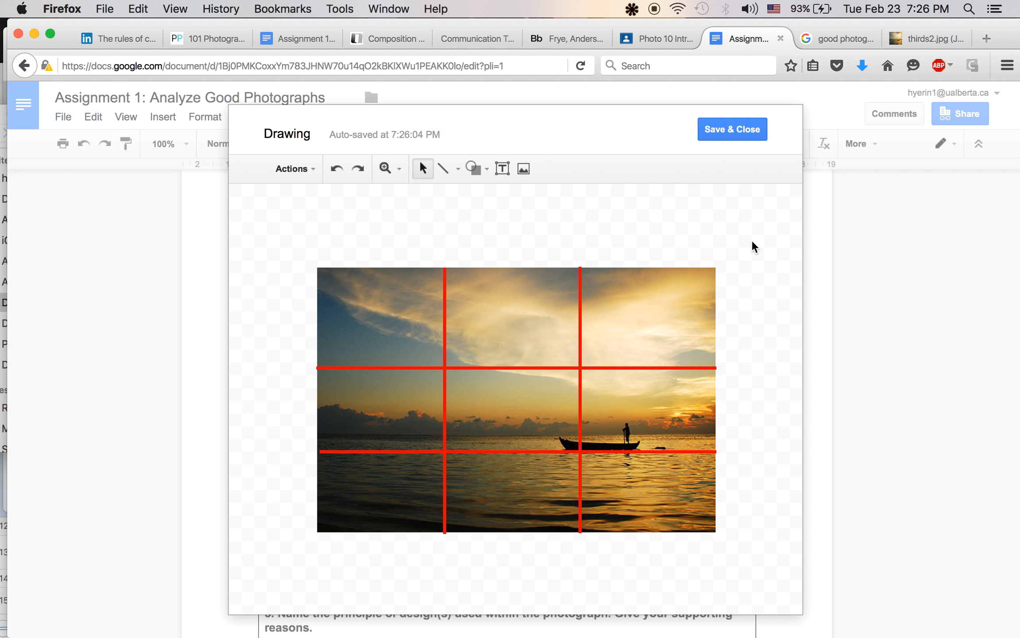
- Save and close the drawing, and select it below item 2 in the Photograph 1 table
left_click(728, 129)
scroll(830, 343, "up", 5)
scroll(829, 343, "down", 2)
left_click(539, 357)
- Compare the inserted rule of thirds drawing with the completed example tables above, including the focal point answer in item 3
scroll(668, 312, "up", 7)
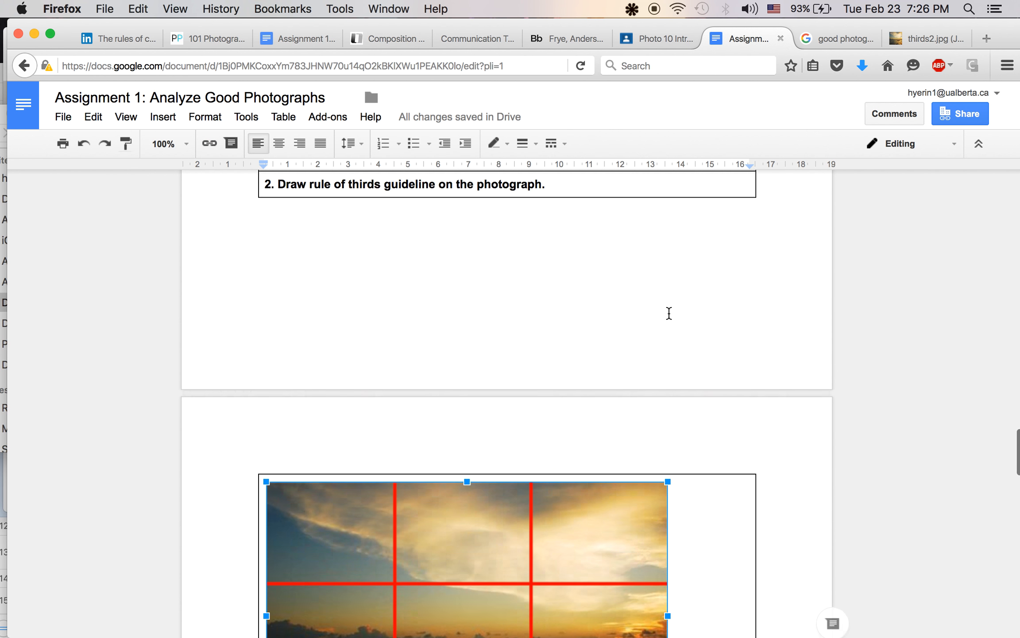
scroll(668, 313, "down", 7)
scroll(780, 269, "up", 8)
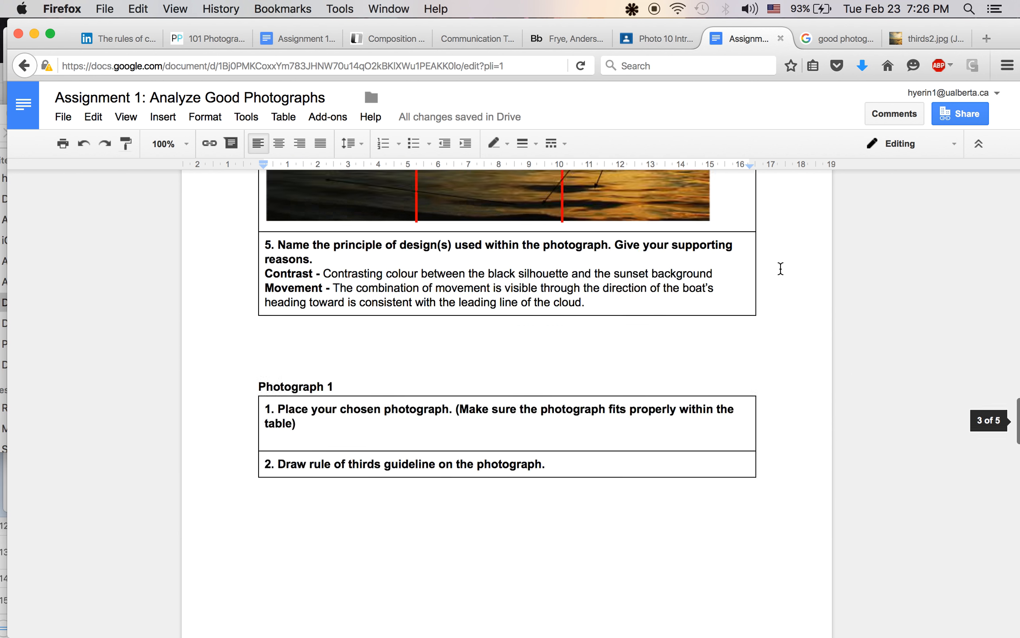
scroll(780, 268, "down", 6)
scroll(781, 268, "up", 8)
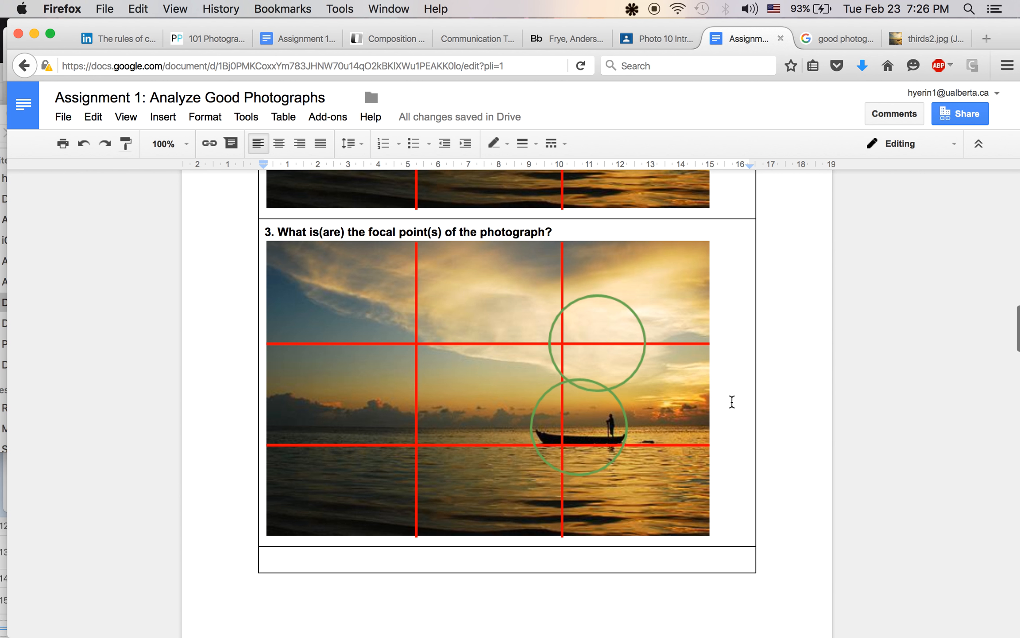
scroll(729, 401, "down", 10)
scroll(732, 401, "down", 10)
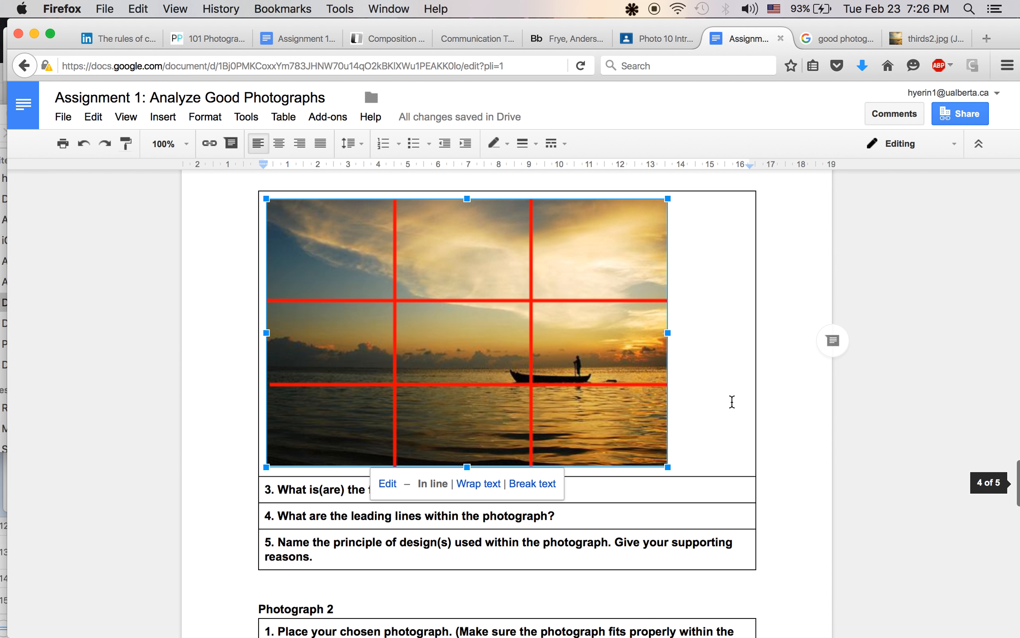